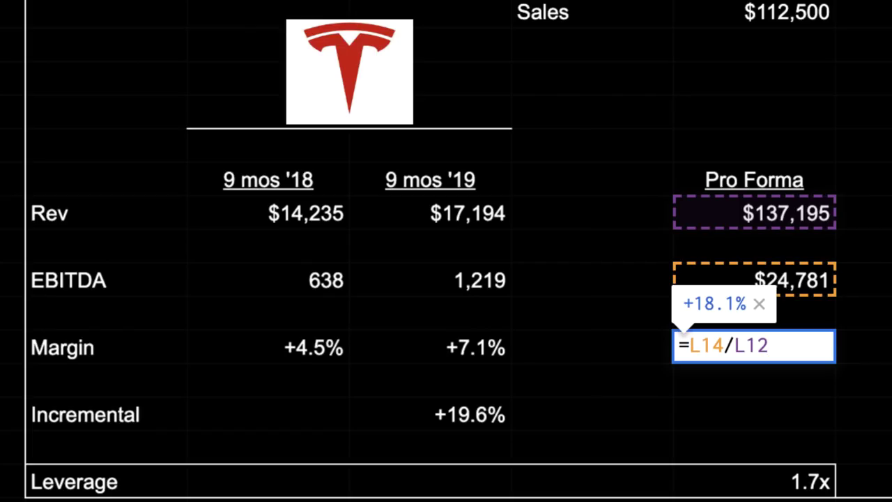
Step: Examine the formula behind the Pro Forma EBITDA and compare the 9 mos '19 revenue with the Pro Forma revenue
key("Up")
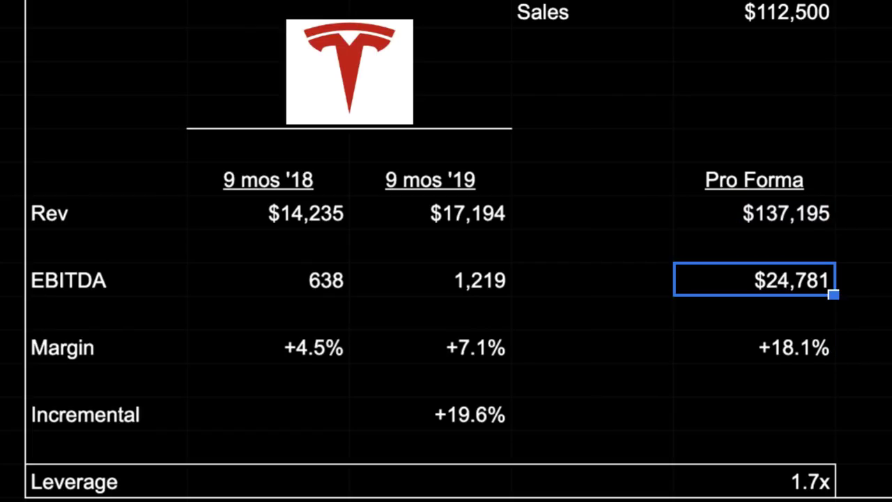
key("Return")
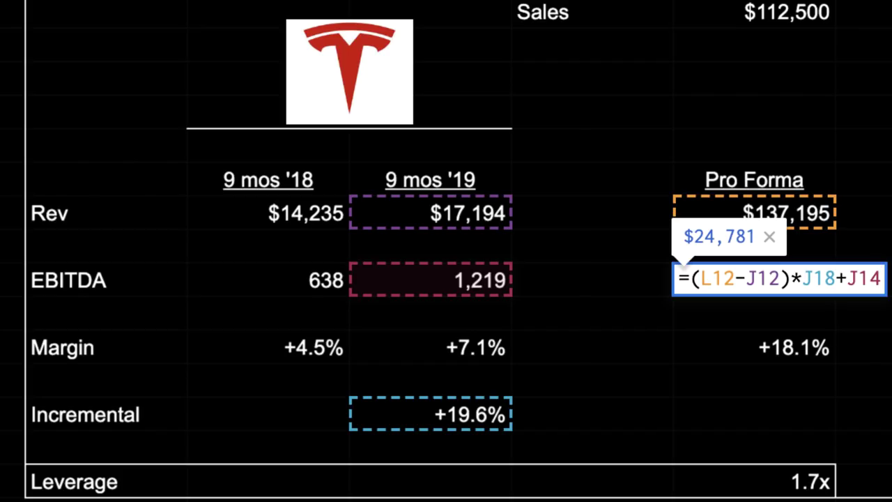
key("Escape")
key("Up")
key("Up")
key("Left")
key("Left")
key("Left")
key("Right")
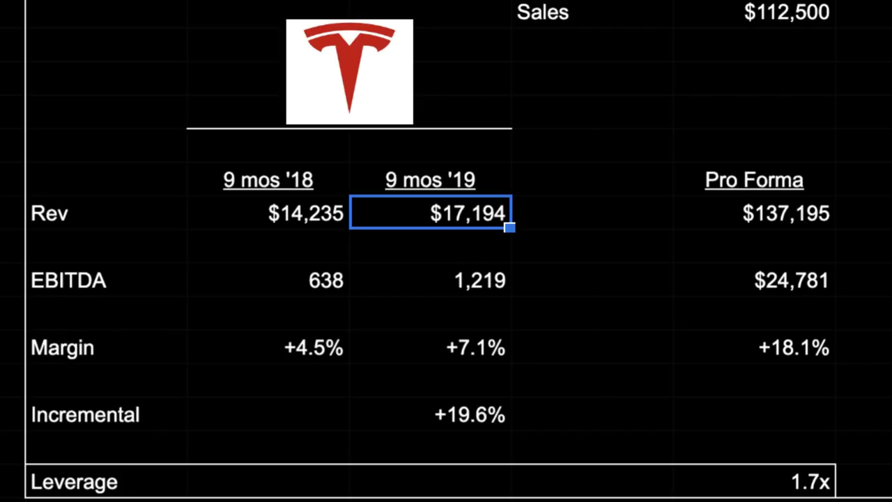
key("Right")
key("Right")
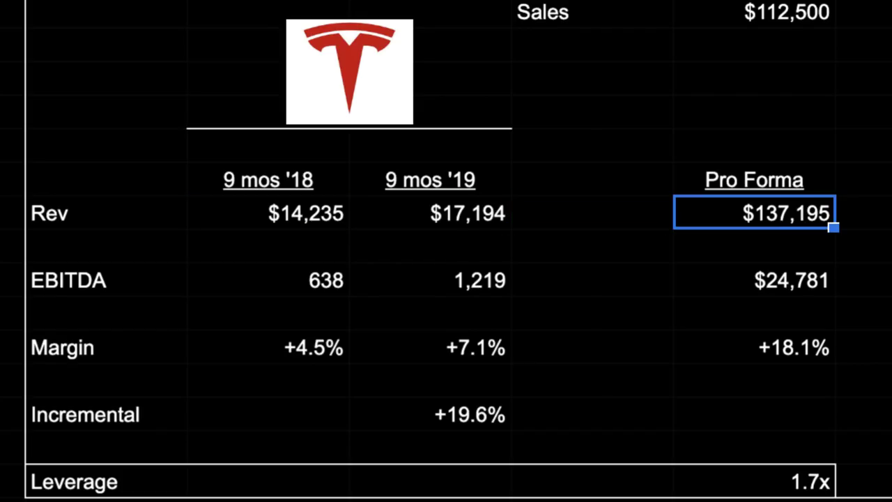
Step: Enter a trial incremental revenue of 110000 in the empty cell beside the Pro Forma revenue
key("Right")
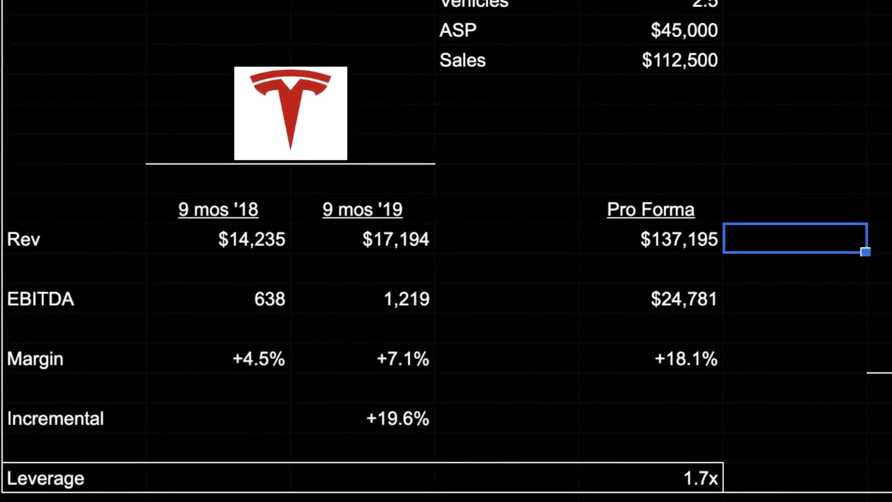
type("110")
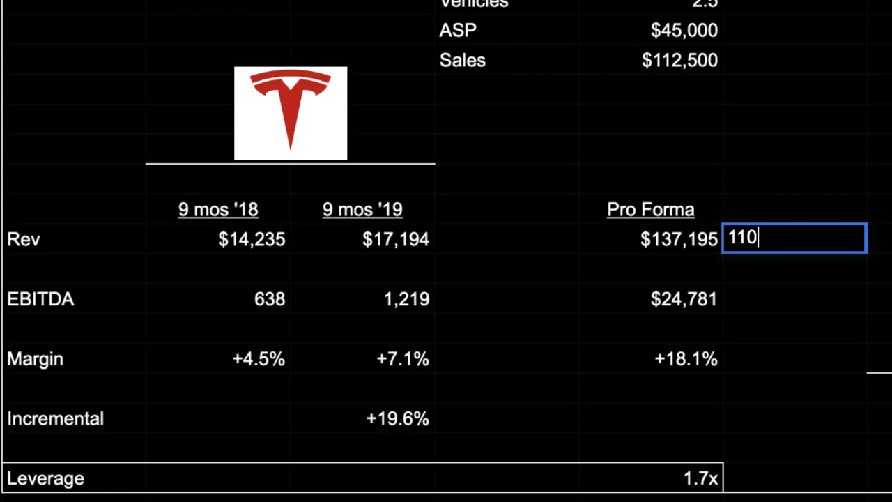
type("000")
key("Return")
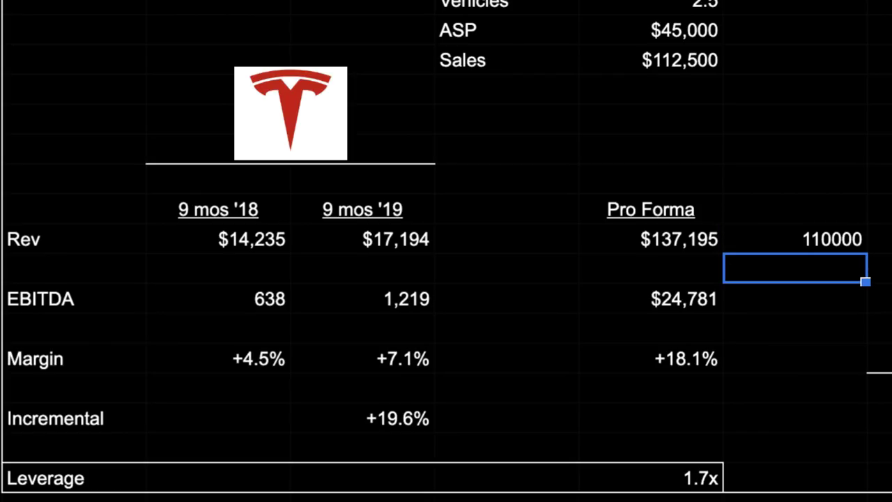
Step: Calculate the incremental EBITDA below the trial revenue by multiplying it by the incremental margin with the formula =M12*.196
left_click(506, 268)
key("Down")
key("Down")
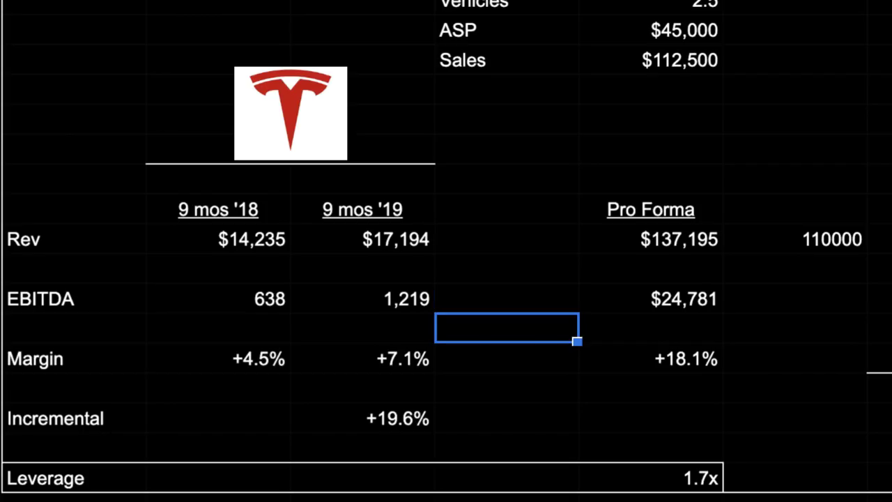
key("Left")
key("Down")
key("Down")
key("Right")
key("Right")
key("Right")
key("Up")
key("Up")
key("Up")
key("Up")
type("=")
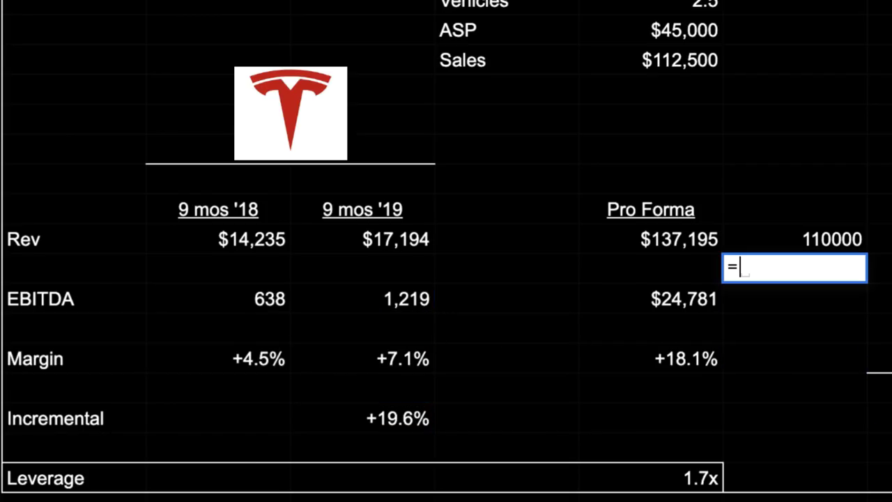
key("Up")
type("*")
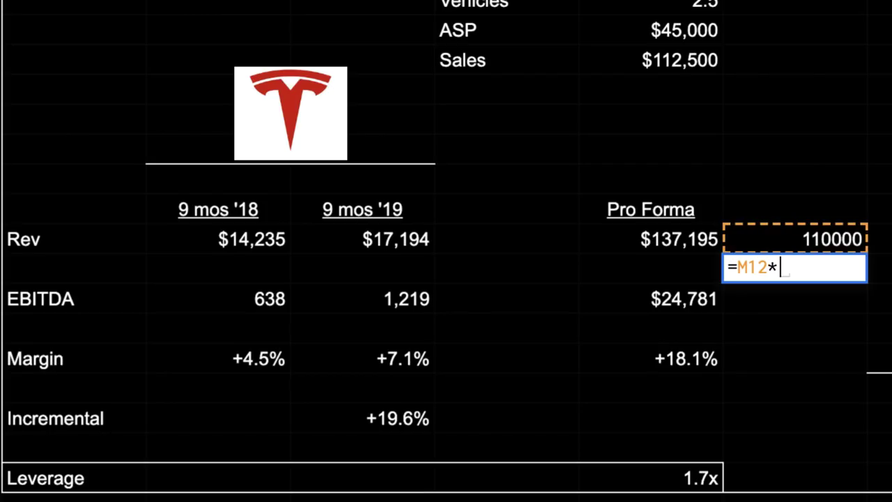
type(".196")
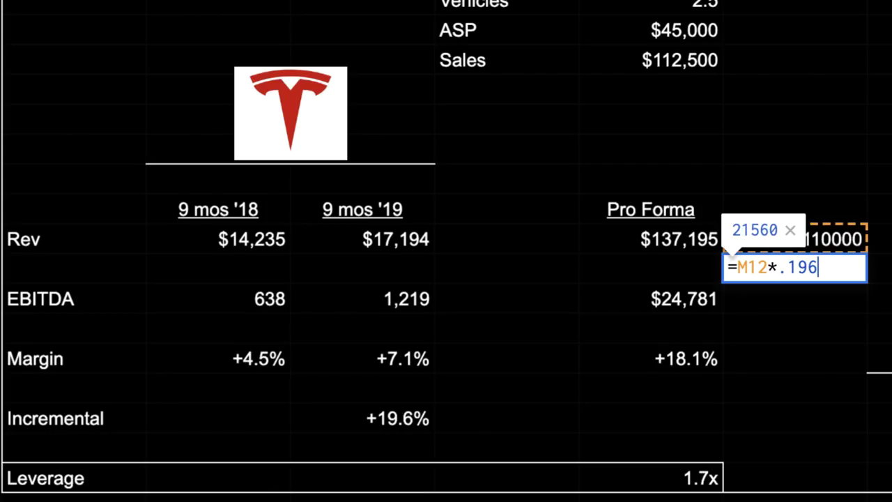
key("Return")
key("Up")
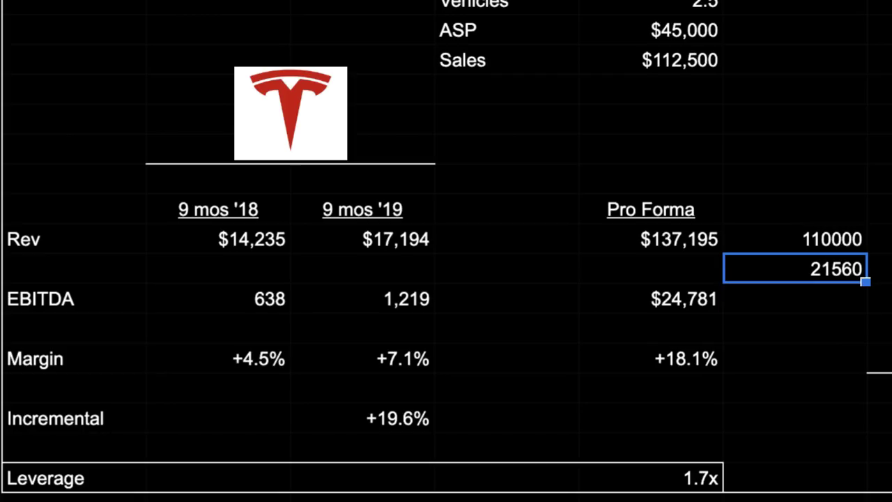
Step: Add the 9 mos '19 EBITDA in J14 to the trial incremental EBITDA in M13, beside the Pro Forma EBITDA
key("Left")
key("Left")
key("Left")
key("Down")
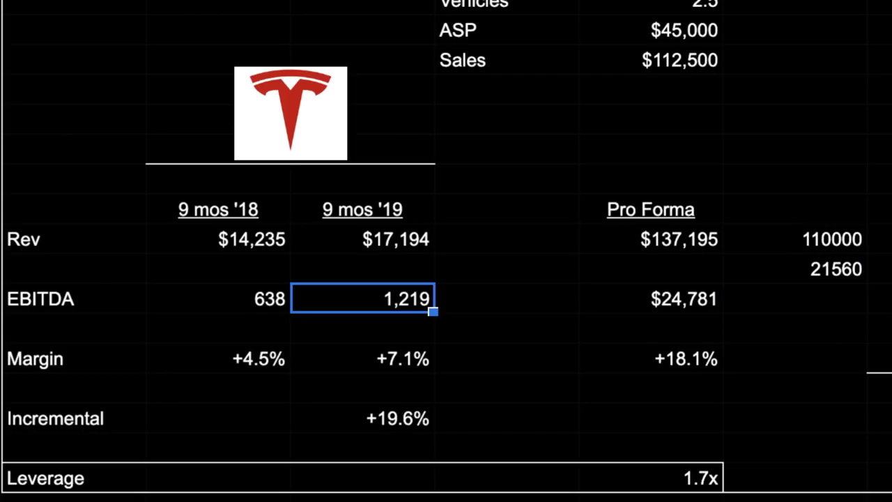
key("Right")
key("Right")
key("Right")
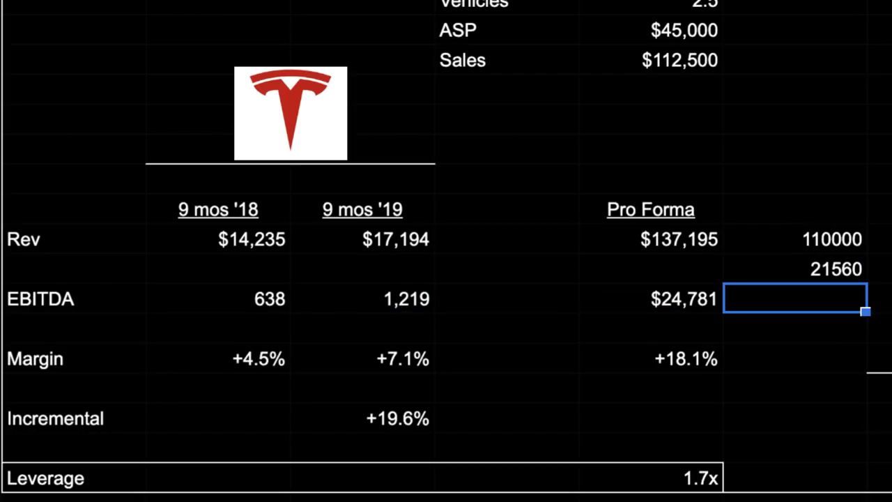
type("=")
key("Left")
key("Left")
key("Left")
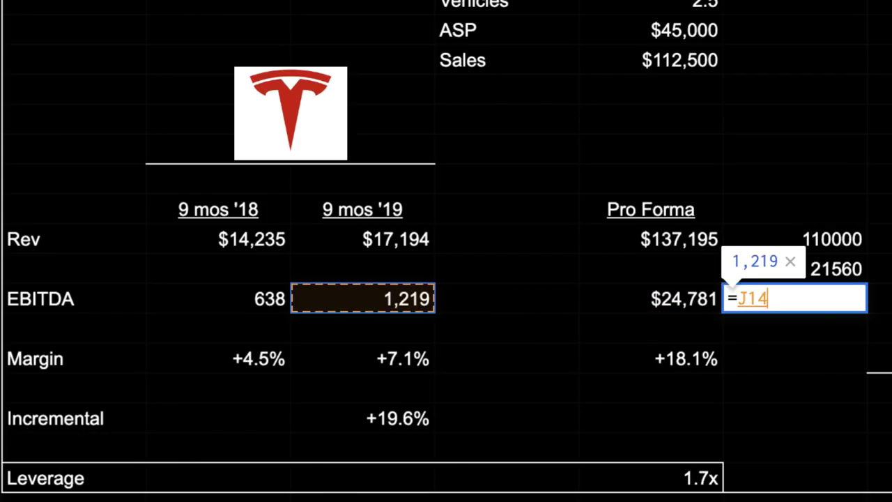
type("+")
key("Up")
key("Return")
key("Up")
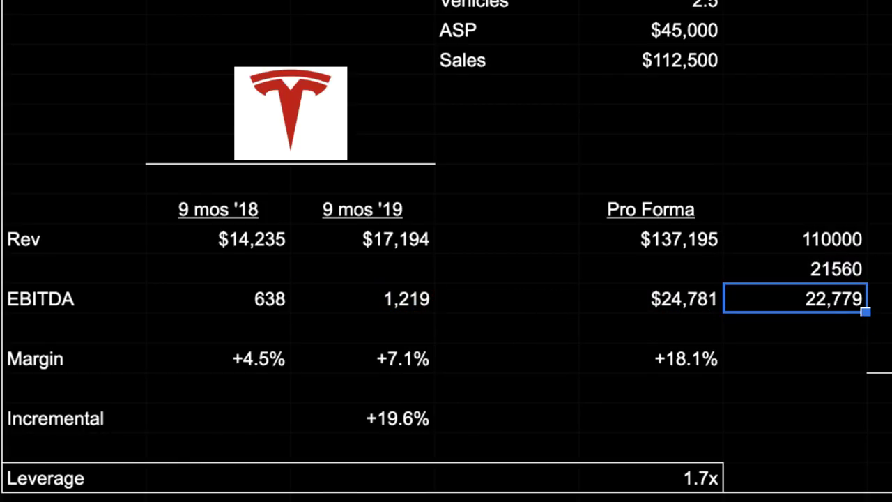
Step: Change the trial incremental revenue beside the Pro Forma revenue to 120000
key("Left")
key("Right")
key("Up")
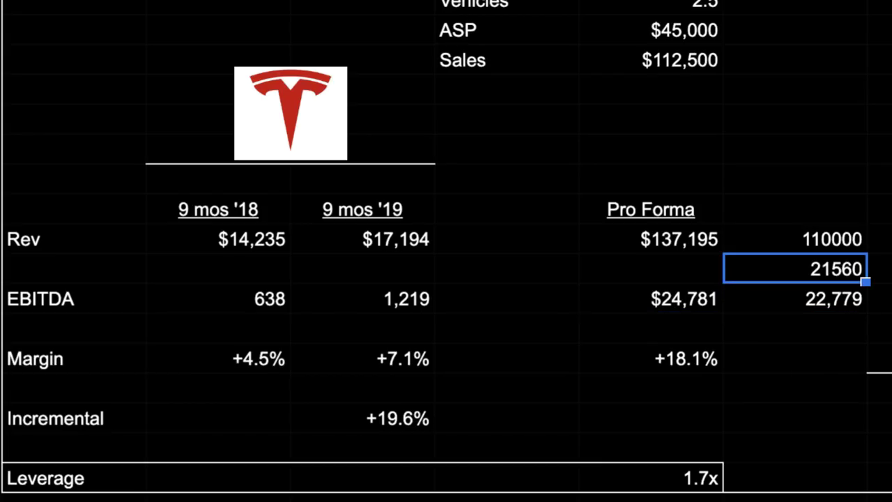
key("Left")
key("Down")
key("Down")
key("Up")
key("Right")
key("Up")
key("Up")
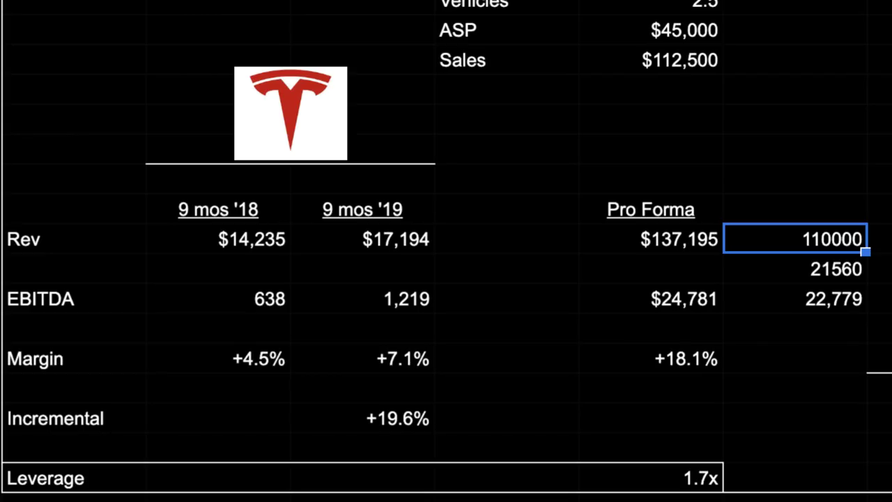
type("120")
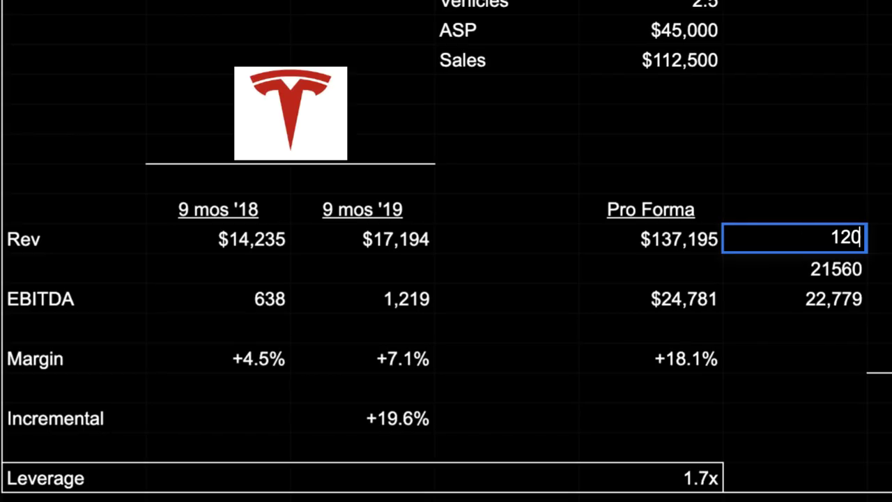
type("000")
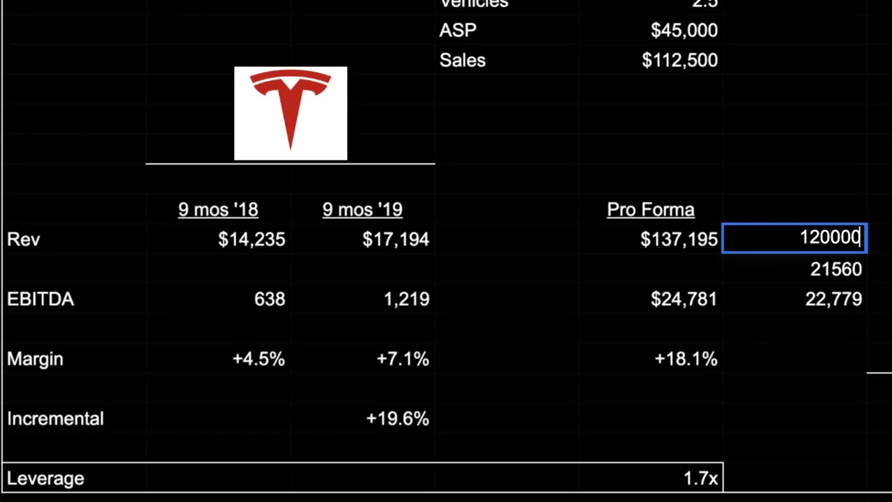
key("Return")
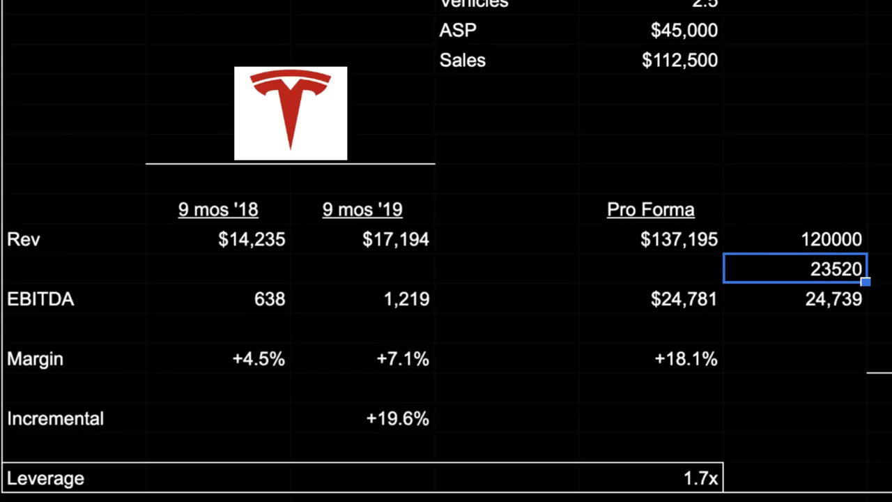
Step: Review the Pro Forma revenue, EBITDA and margin cells in the Tesla table
key("Down")
key("Left")
left_click(795, 239)
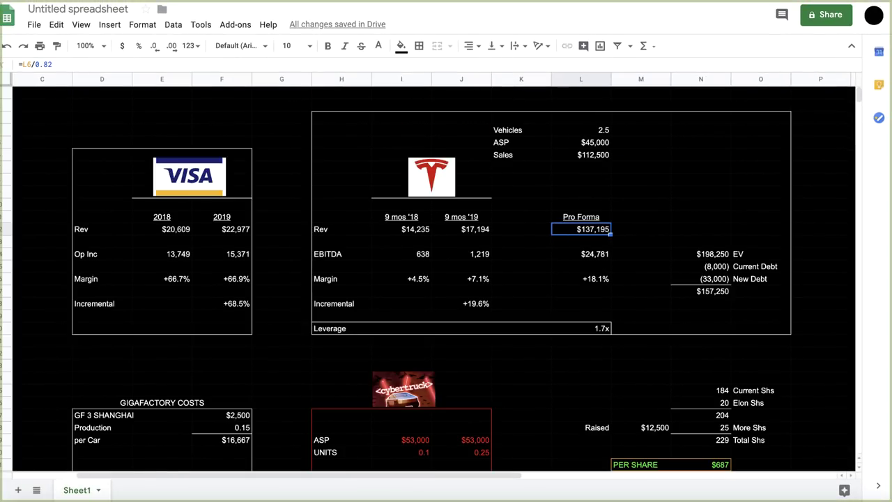
key("Down")
key("Down")
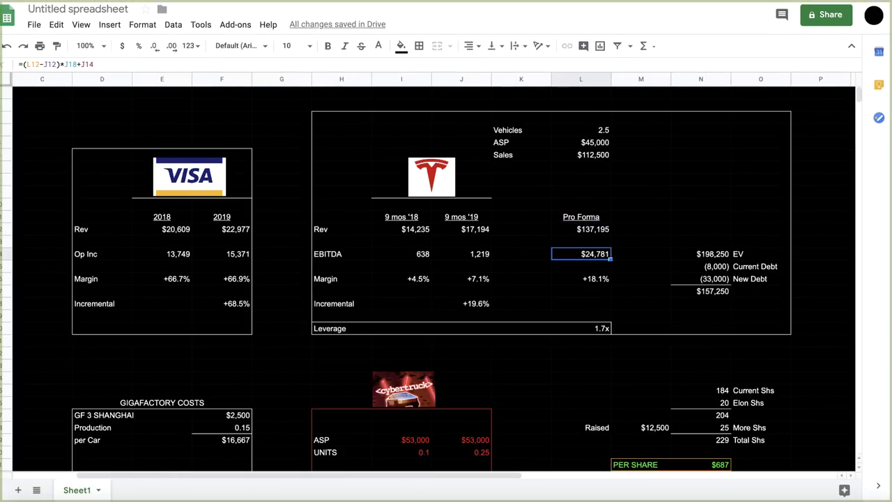
key("Down")
key("Down")
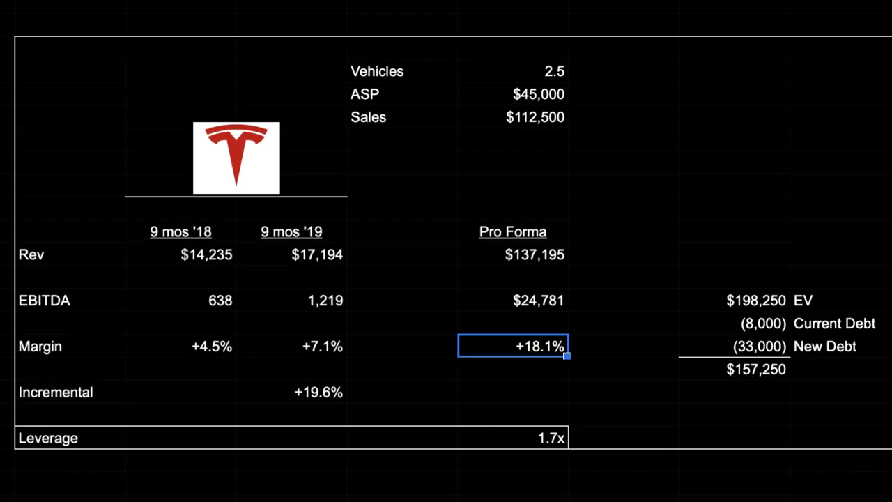
left_click(624, 346)
left_click(513, 346)
key("Up")
key("Up")
key("Right")
key("Left")
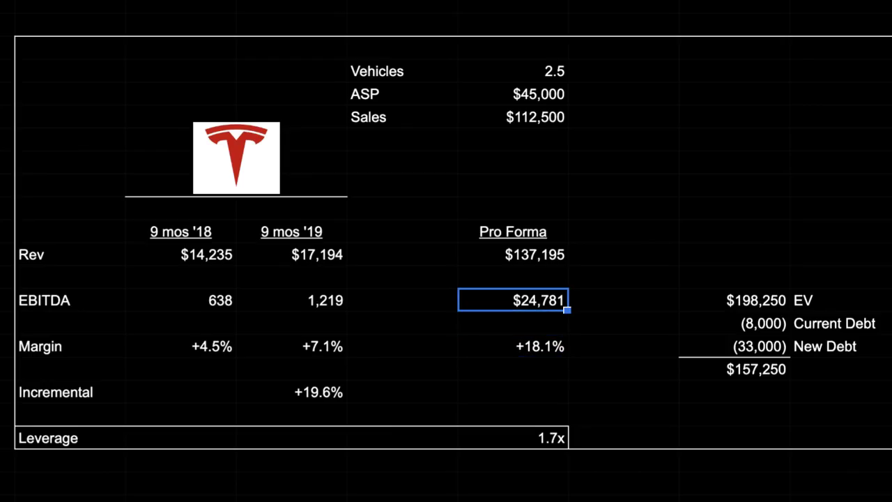
key("Left")
key("Right")
Step: Examine the EV, Current Debt and New Debt entries beside the Pro Forma figures
key("Right")
key("Right")
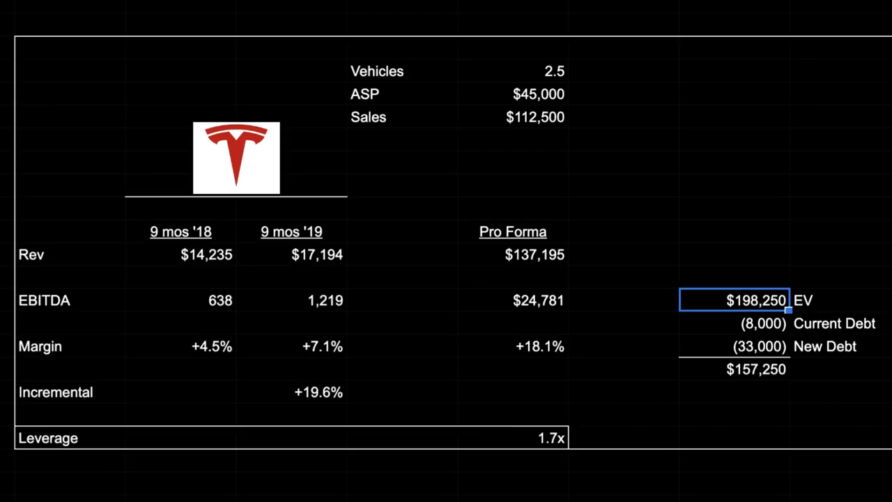
key("Left")
key("Left")
key("Right")
key("Right")
key("Down")
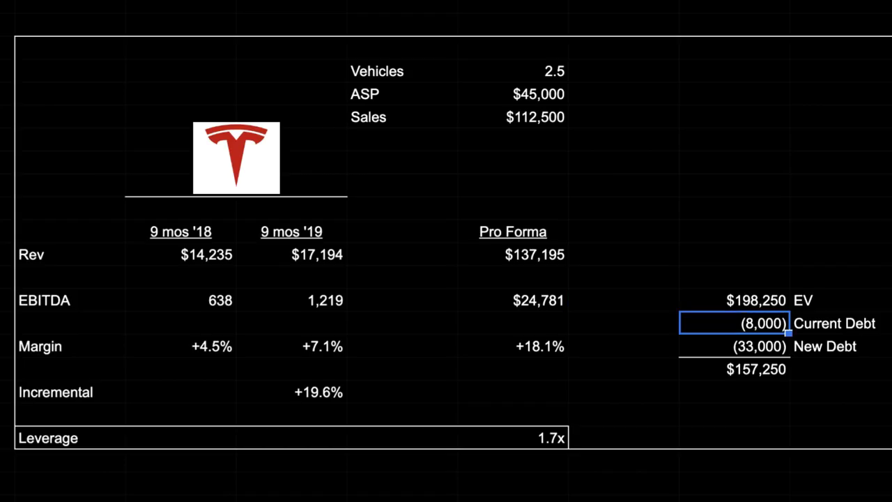
key("Left")
key("Right")
key("Down")
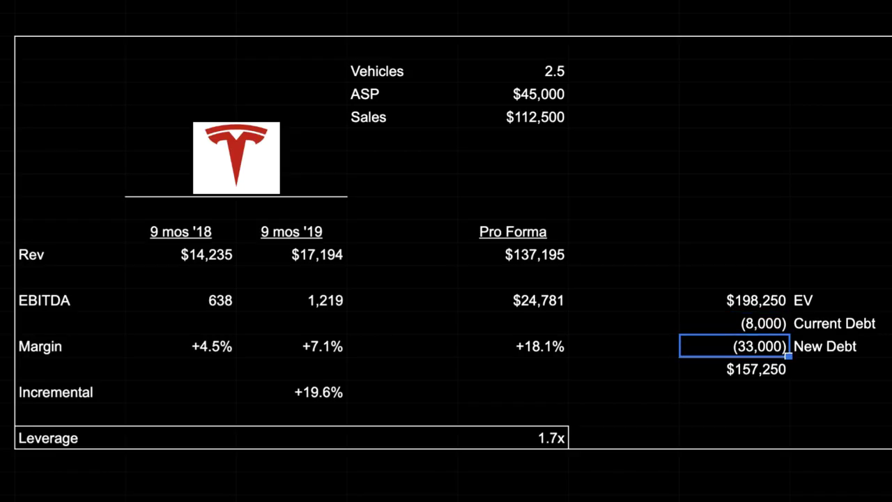
Step: Examine the GF 3 Shanghai cost in the Gigafactory Costs table
key("Left")
key("Left")
key("Left")
key("Left")
key("Left")
key("Left")
key("Left")
key("Left")
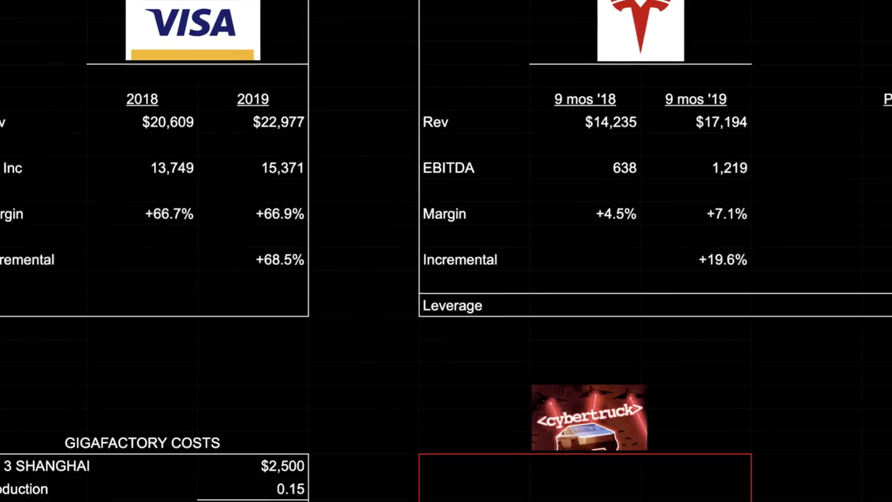
left_click(21, 470)
key("Right")
key("Right")
key("Right")
key("Left")
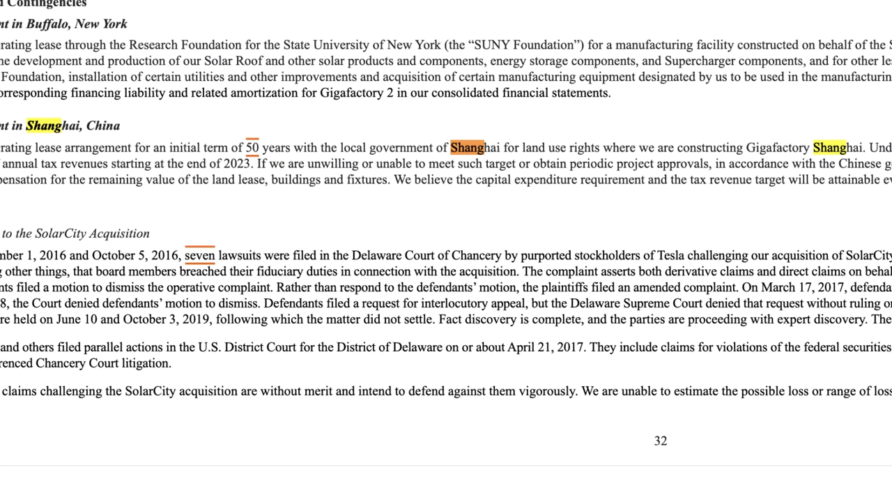
Step: Examine the production, per-car cost and incremental vehicle entries in the Gigafactory Costs table
scroll(446, 251, "down", 2)
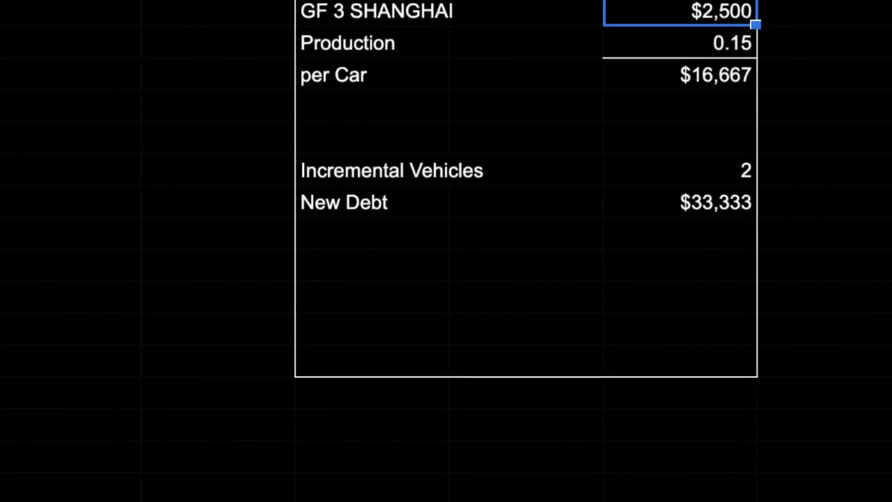
left_click(679, 42)
left_click(526, 42)
left_click(679, 42)
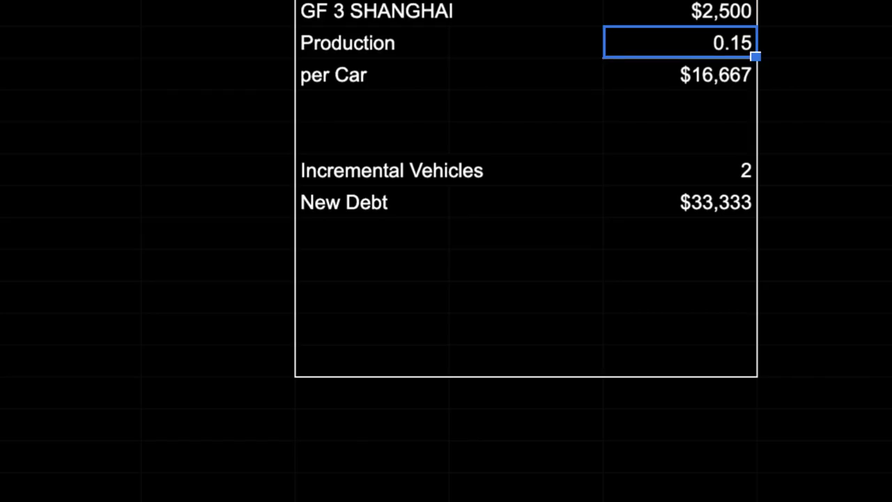
left_click(679, 75)
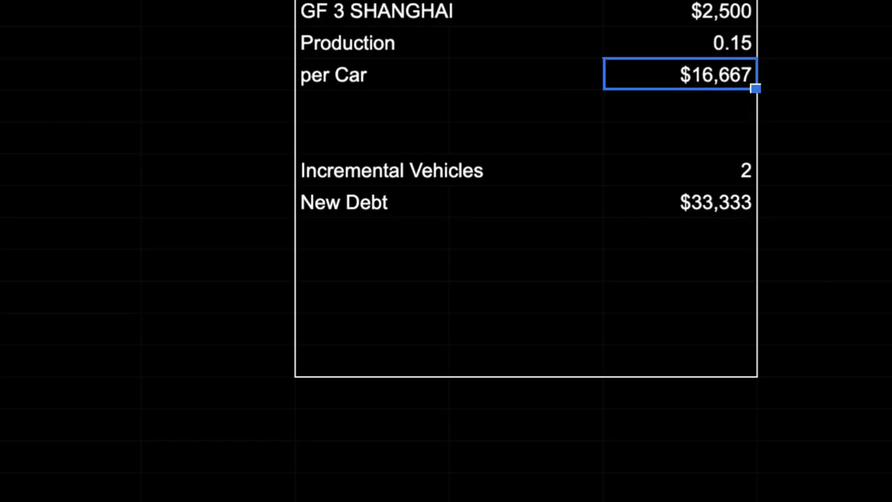
key("Down")
key("Down")
key("Down")
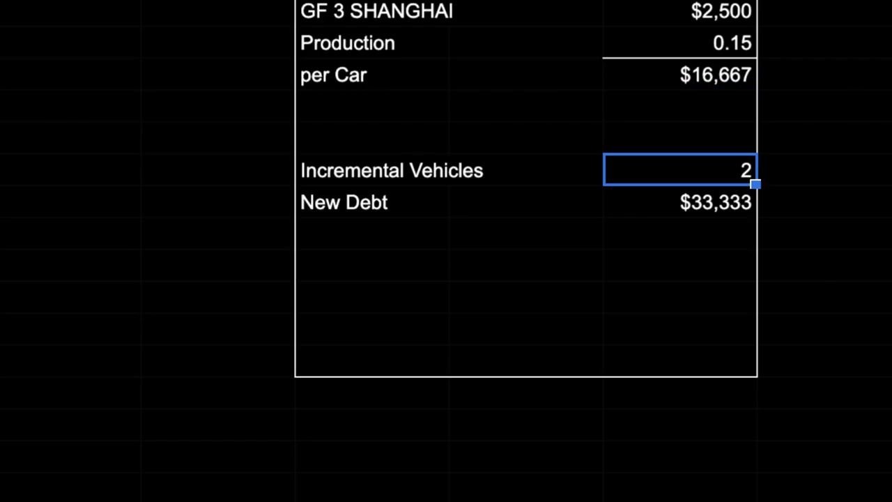
scroll(446, 250, "up", 4)
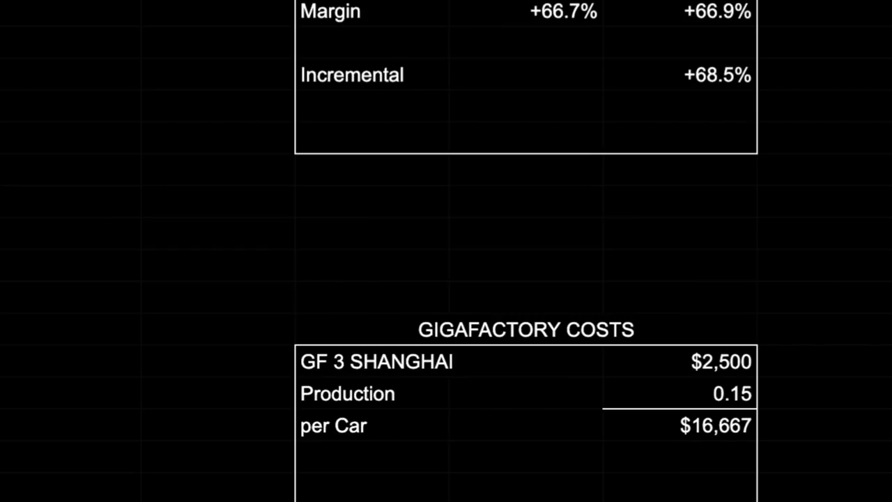
Step: Examine the Incremental Vehicles, New Debt and per Car values in the Gigafactory Costs table
scroll(526, 250, "down", 4)
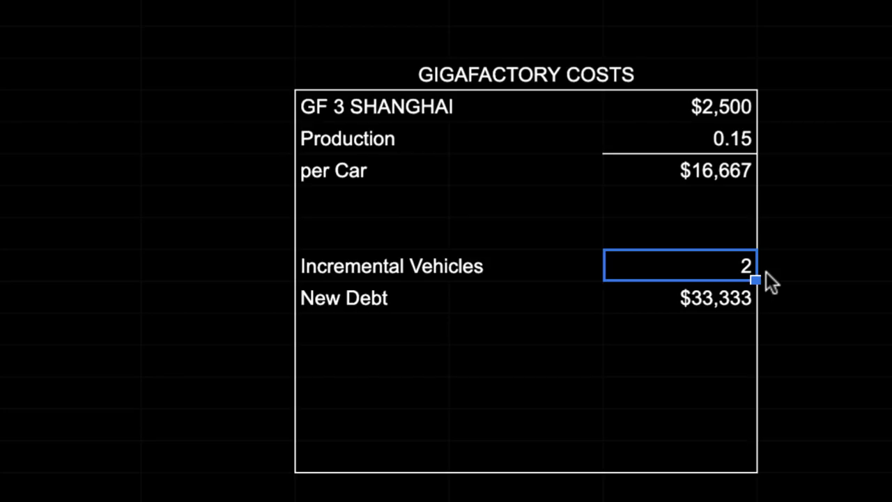
key("Left")
key("Right")
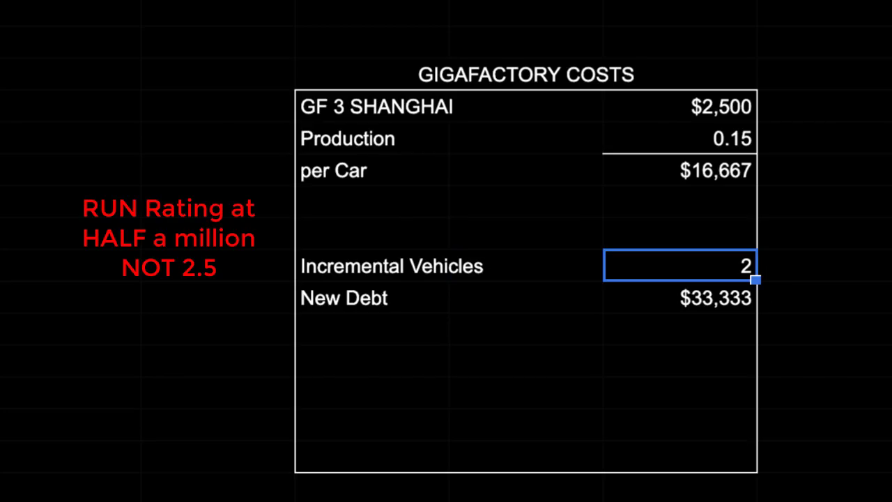
key("Down")
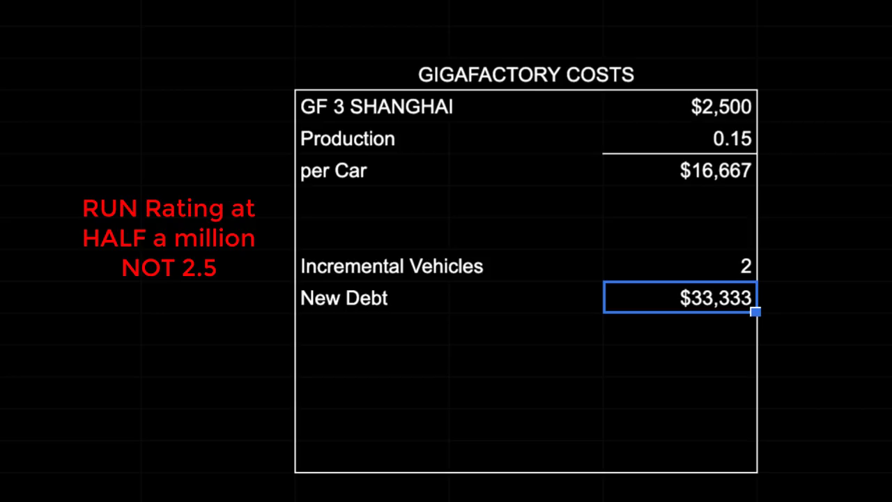
key("Up")
key("Up")
key("Up")
key("Up")
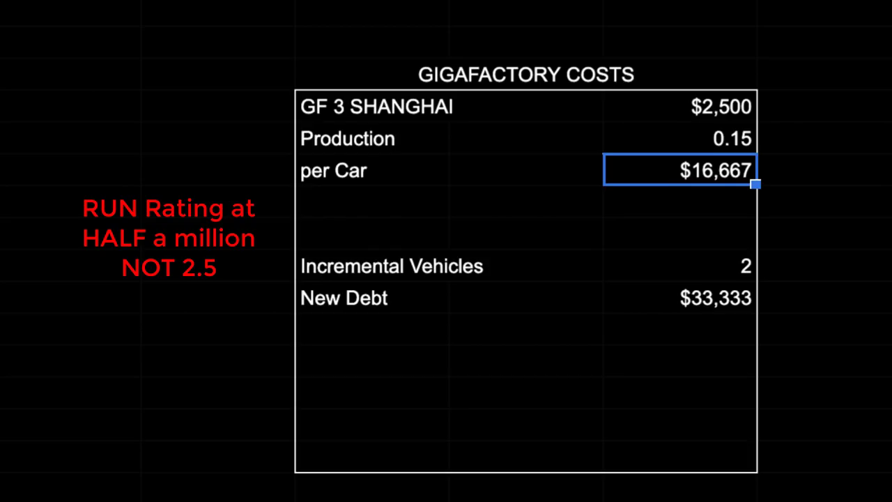
key("Down")
key("Down")
key("Down")
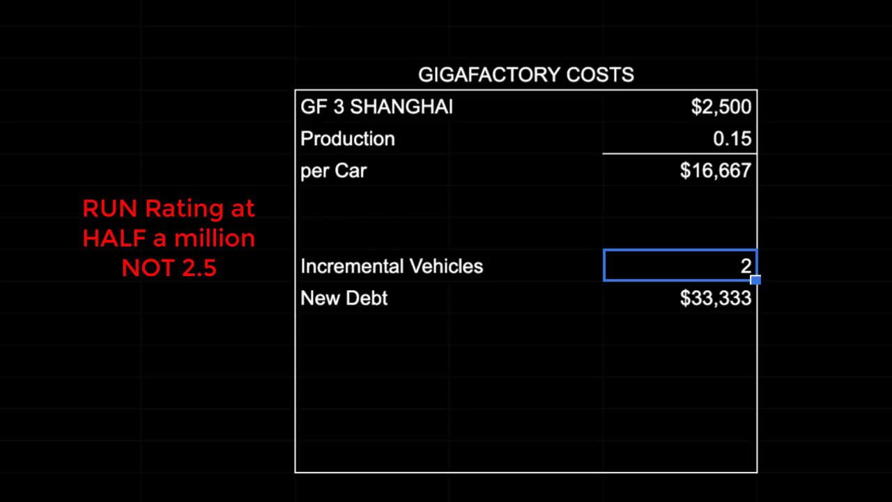
key("Down")
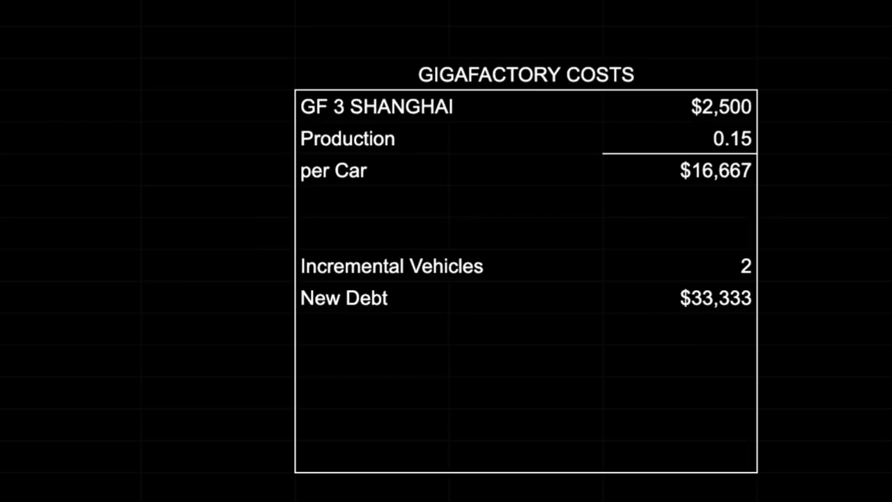
Step: Return to the Tesla table and examine the Pro Forma EBITDA beside the New Debt entry
scroll(446, 251, "right", 3)
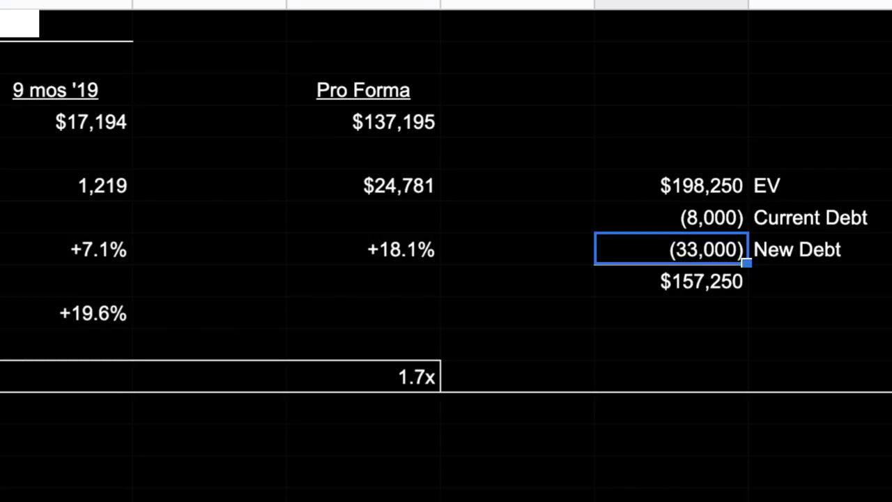
left_click(363, 280)
key("Down")
key("Down")
key("Down")
key("Up")
key("Up")
key("Up")
key("Up")
key("Up")
key("Up")
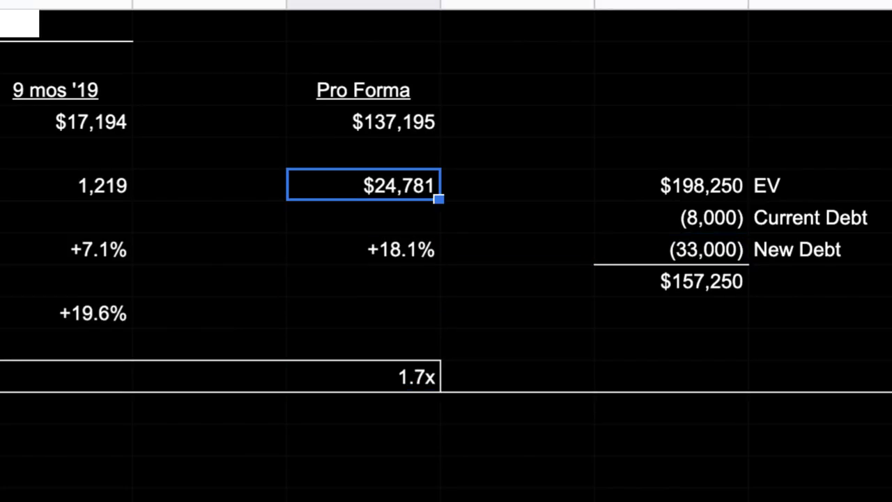
Step: Inspect the formula behind the Pro Forma Leverage multiple in the Tesla table without changing it
key("Down")
key("Down")
key("Down")
key("Down")
key("Down")
key("Down")
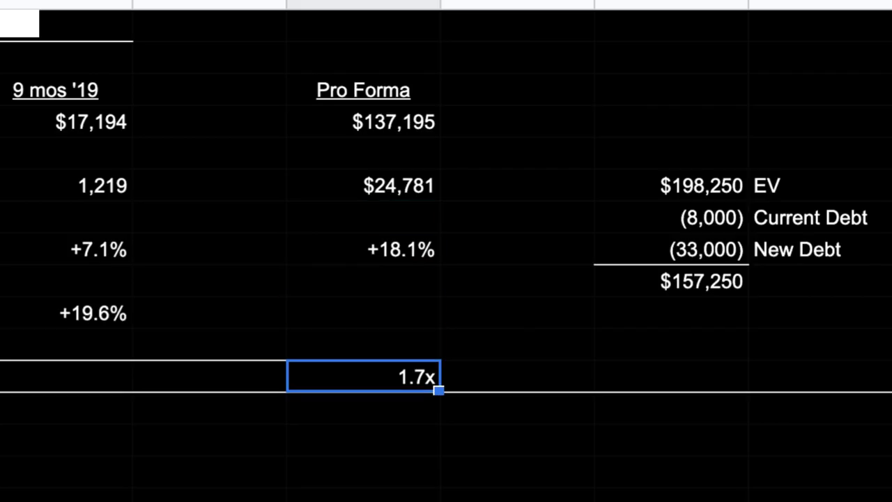
key("F2")
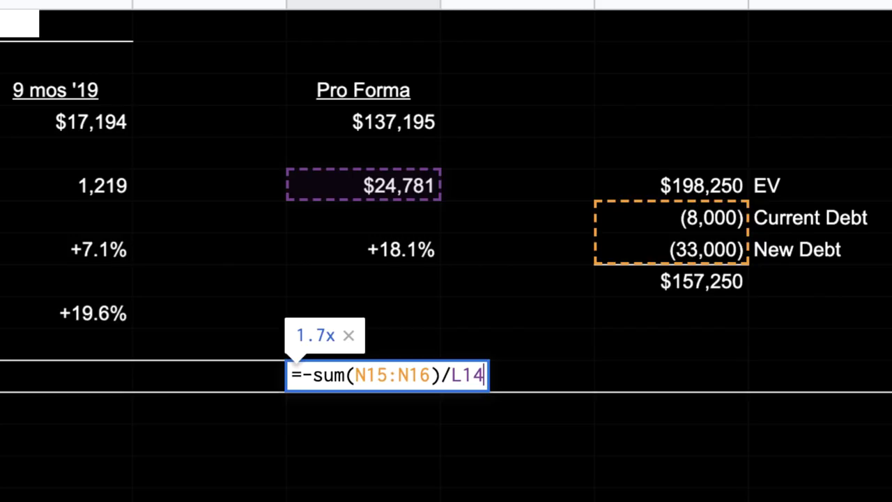
key("Escape")
Step: Compare the Pro Forma EBITDA and margin rows with the Leverage multiple
key("Up")
key("Up")
key("Up")
key("Up")
key("Up")
key("Up")
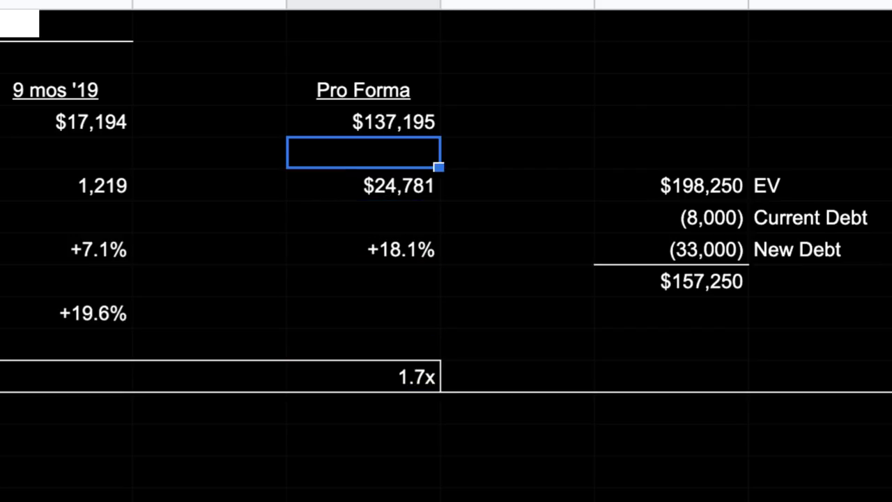
key("Right")
key("Down")
key("Down")
key("Left")
key("Down")
key("Down")
key("Down")
key("Down")
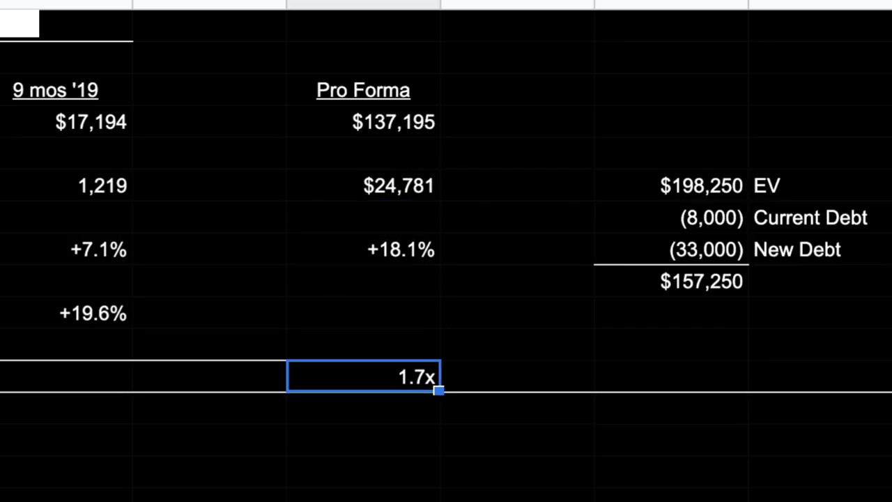
Step: Review the New Debt and Current Debt entries and move back across the Tesla table
key("Right")
key("Right")
key("Up")
key("Up")
key("Up")
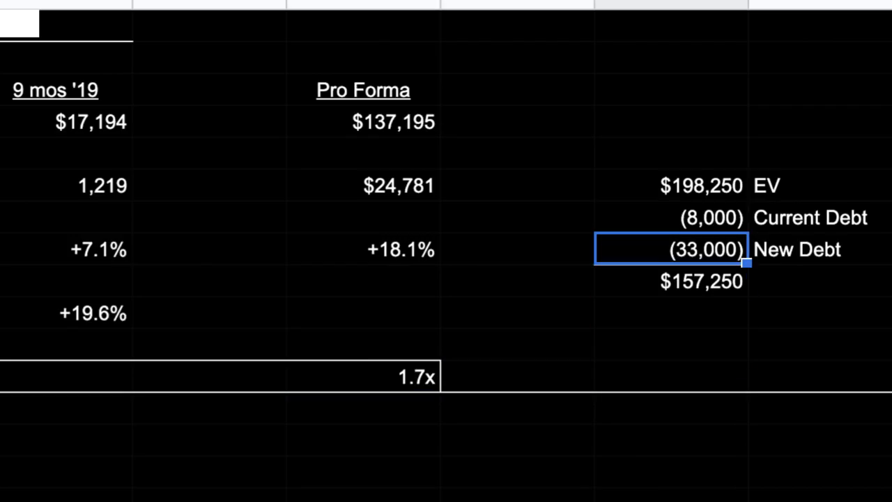
key("Up")
key("Left")
key("Left")
key("Left")
key("Left")
key("Left")
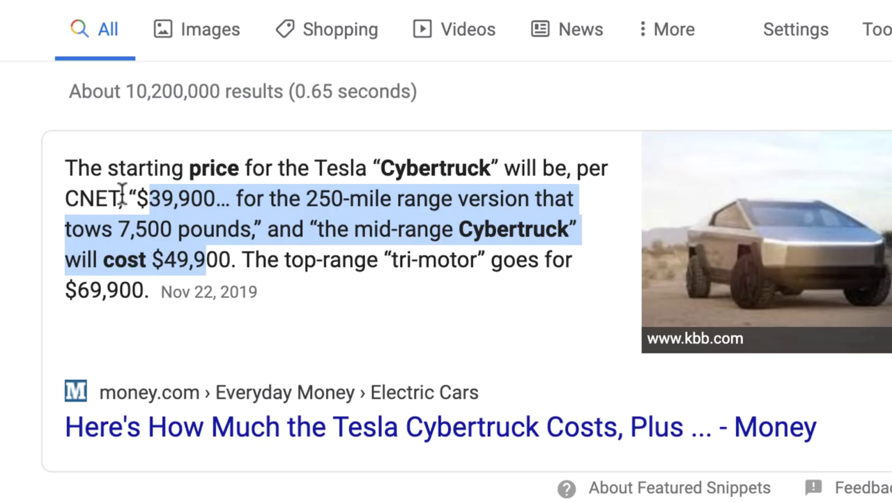
Step: Check the Cybertruck price in the web search result and examine the ASP and UNITS assumptions in the Cybertruck table
left_click(129, 195)
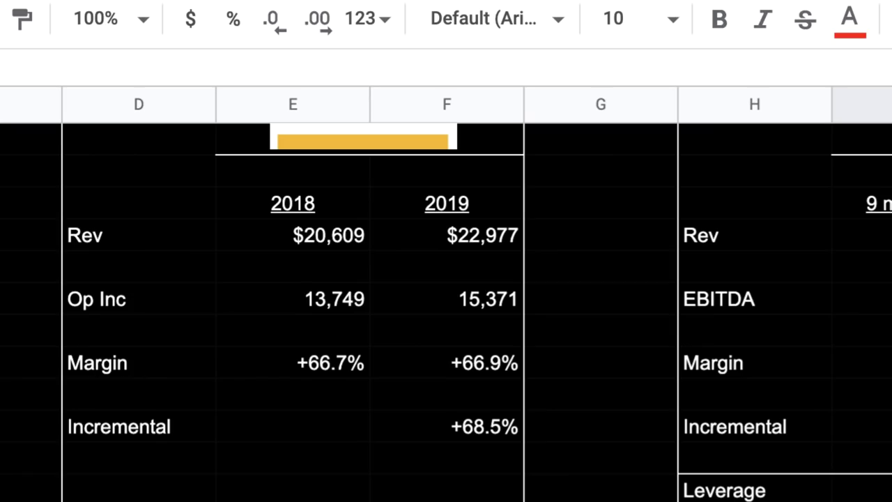
key("Right")
key("Left")
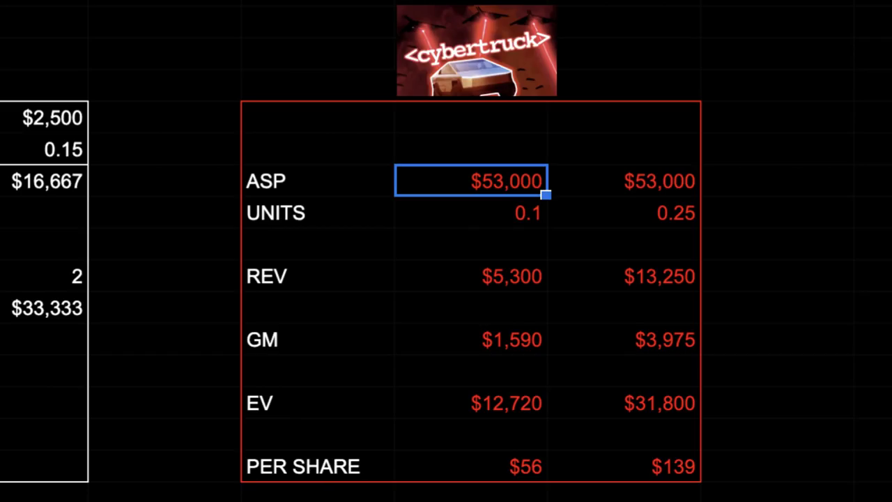
key("Down")
key("Right")
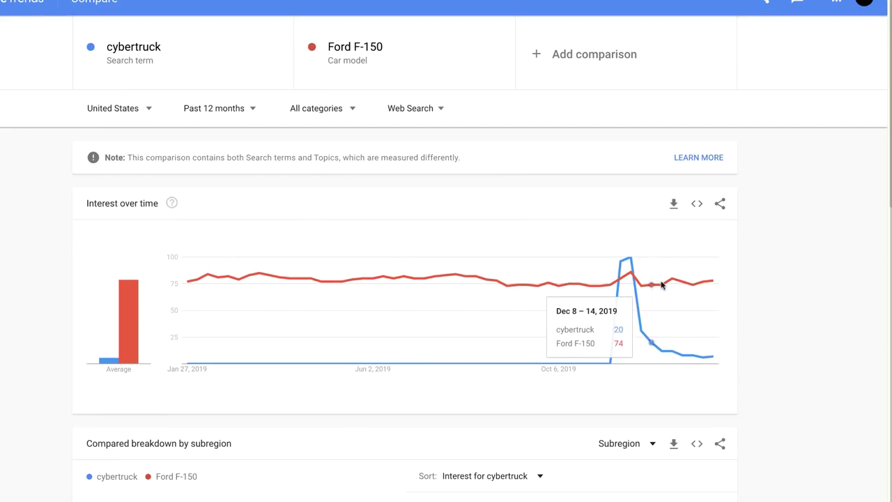
Step: Switch the cybertruck versus Ford F-150 search interest comparison in Google Trends to the Past 5 years
scroll(327, 282, "down", 1)
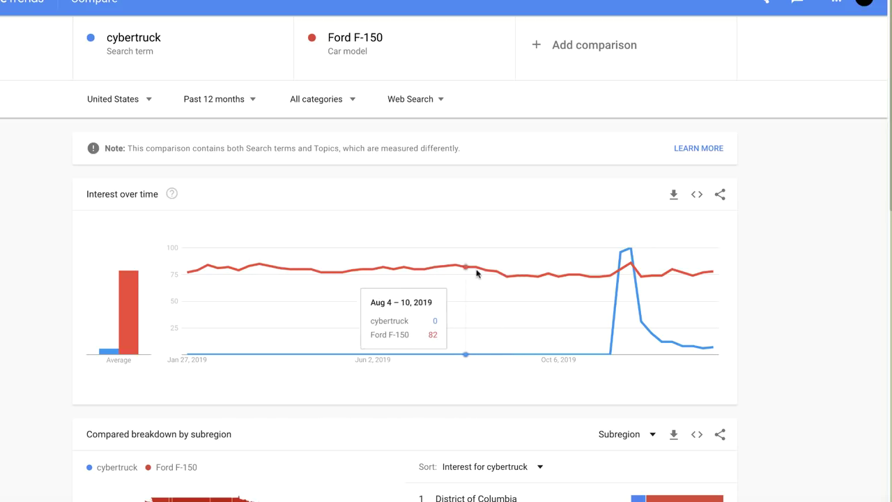
left_click(229, 103)
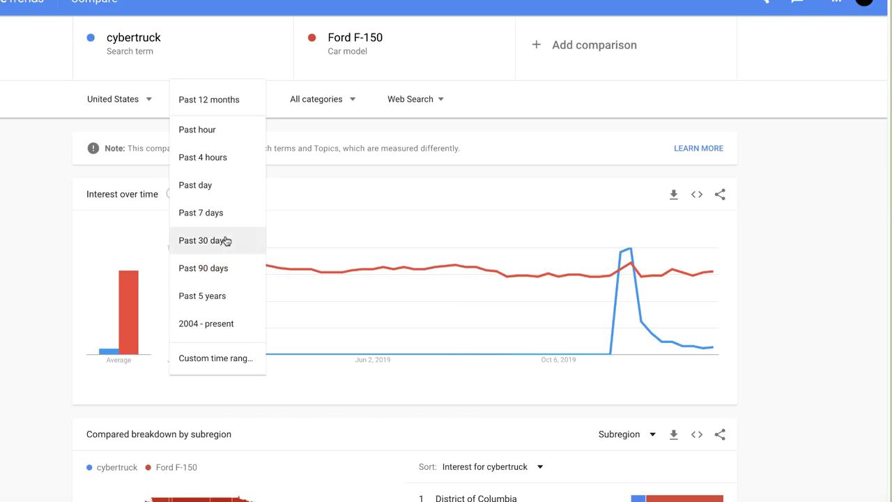
left_click(230, 296)
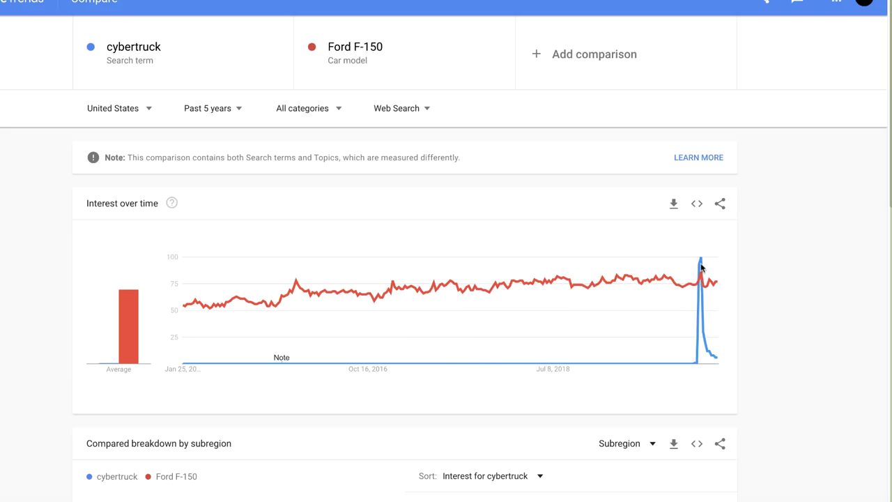
left_click(209, 108)
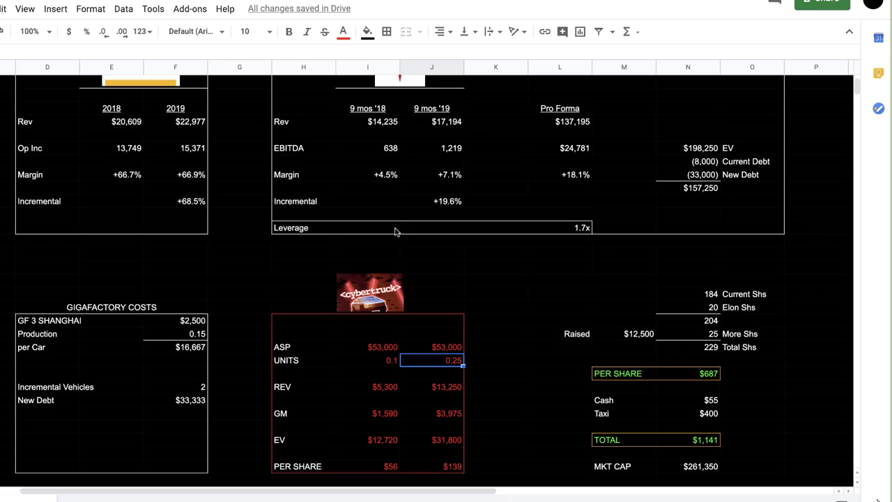
Step: Back in the spreadsheet, examine the UNITS, REV and GM cells of both Cybertruck scenarios
key("Left")
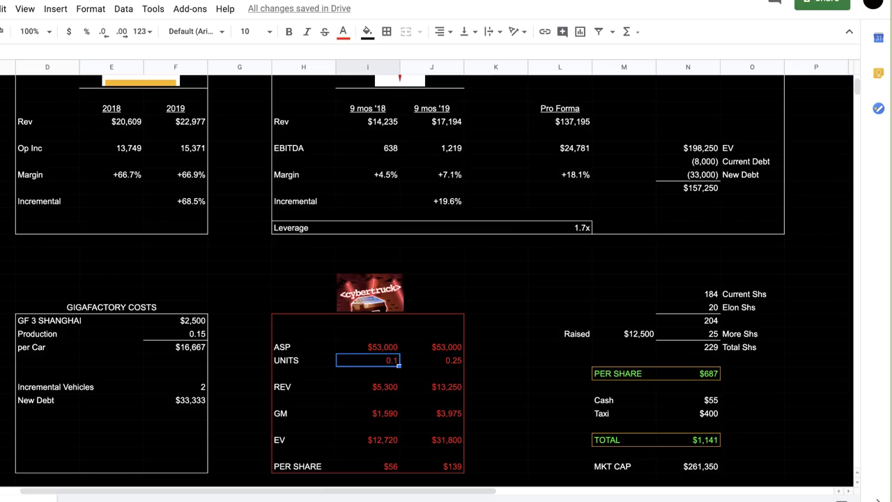
key("Right")
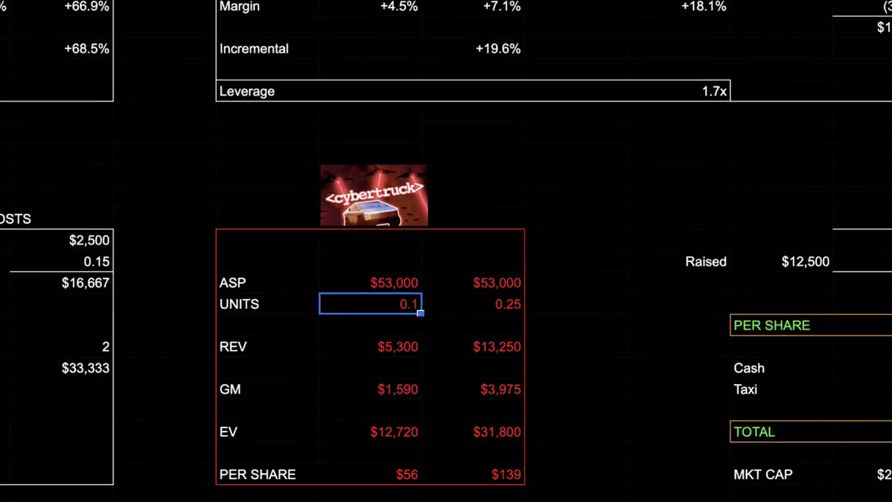
key("Left")
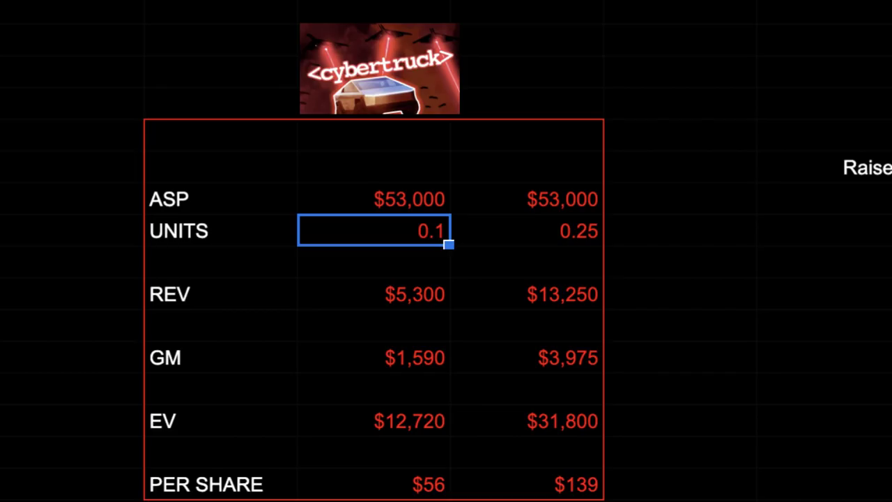
key("Down")
key("Down")
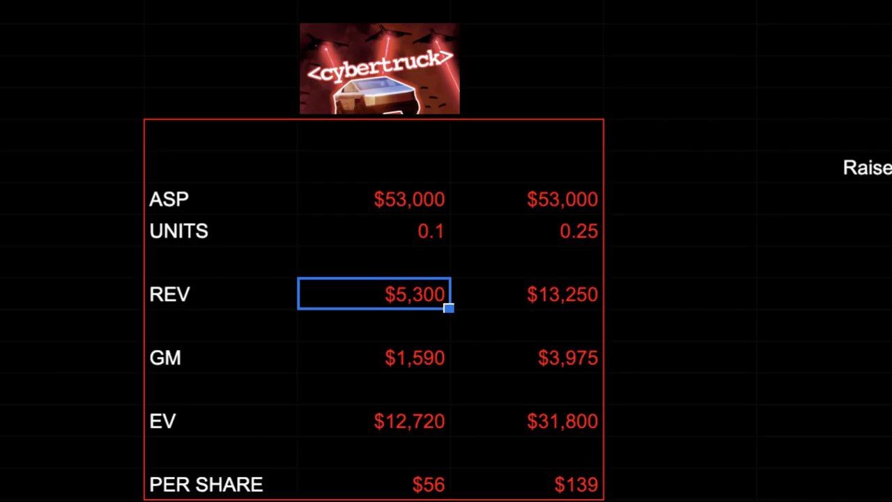
key("Right")
key("Left")
key("Down")
key("Down")
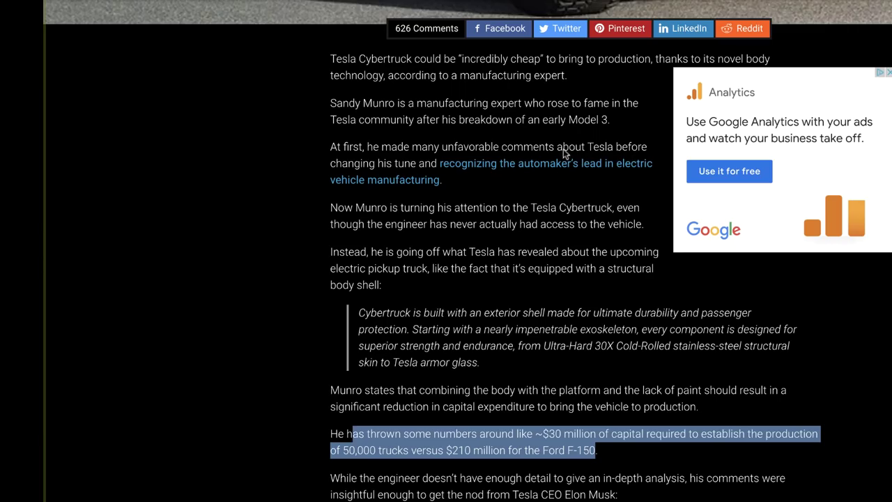
Step: Read the article on Cybertruck production costs and compare the first scenario's GM and EV in the Cybertruck table
scroll(522, 258, "down", 3)
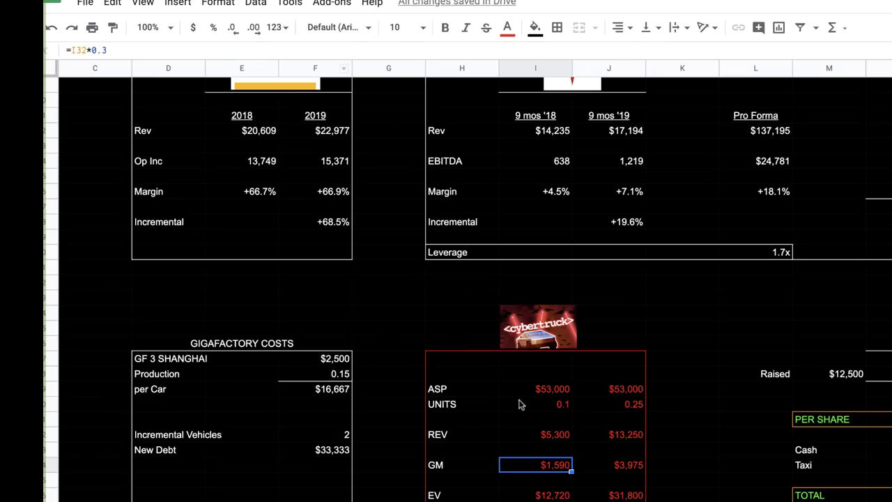
key("Left")
key("Right")
key("Down")
key("Down")
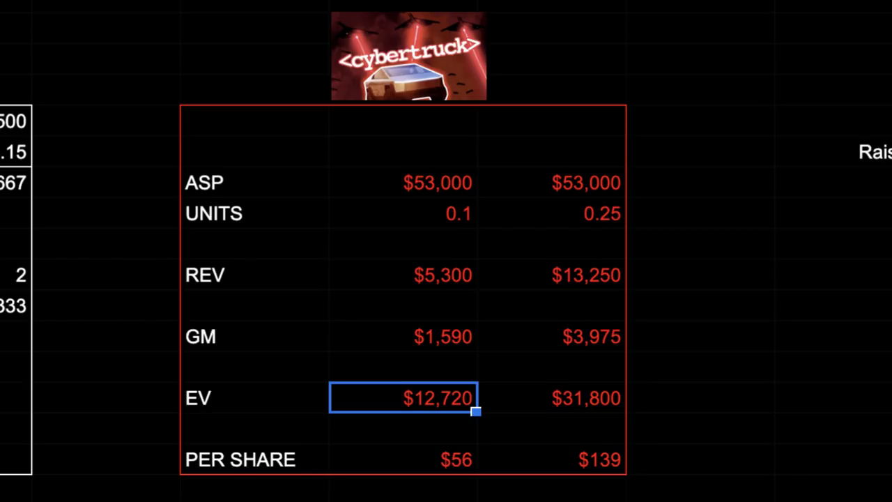
key("Up")
key("Up")
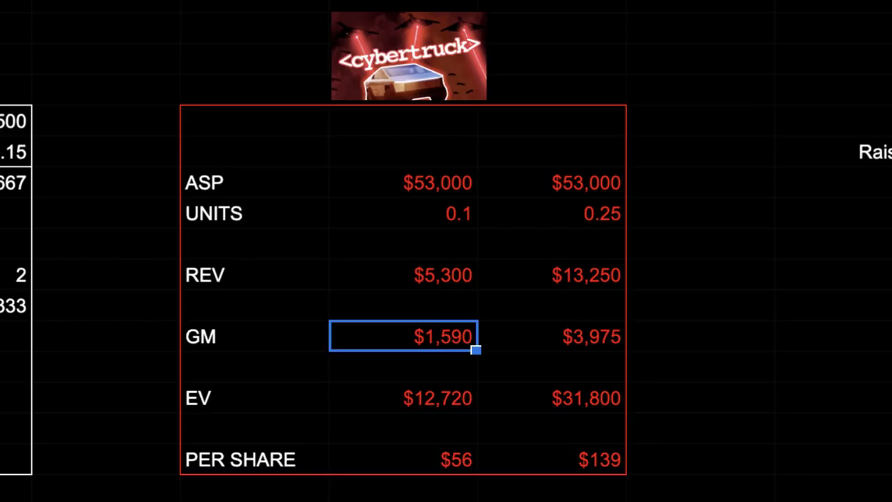
key("Down")
key("Down")
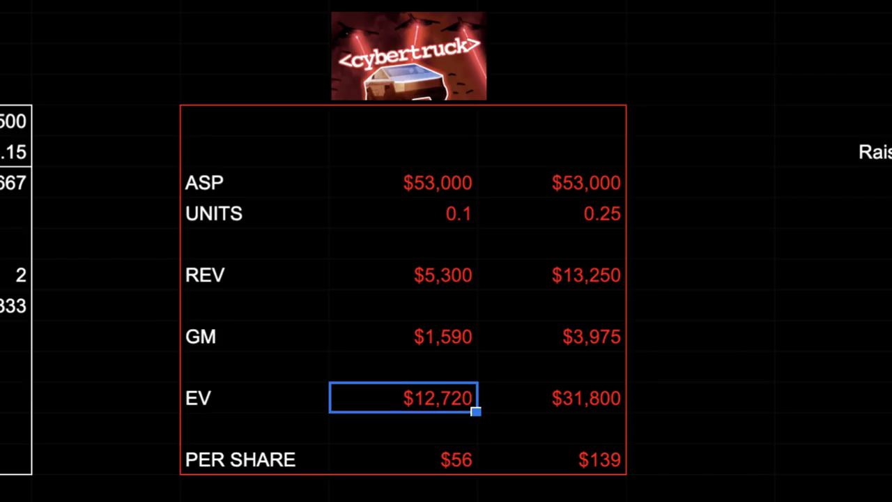
Step: Compare the PER SHARE values of both Cybertruck scenarios and recheck the EV and GM rows
key("Down")
key("Down")
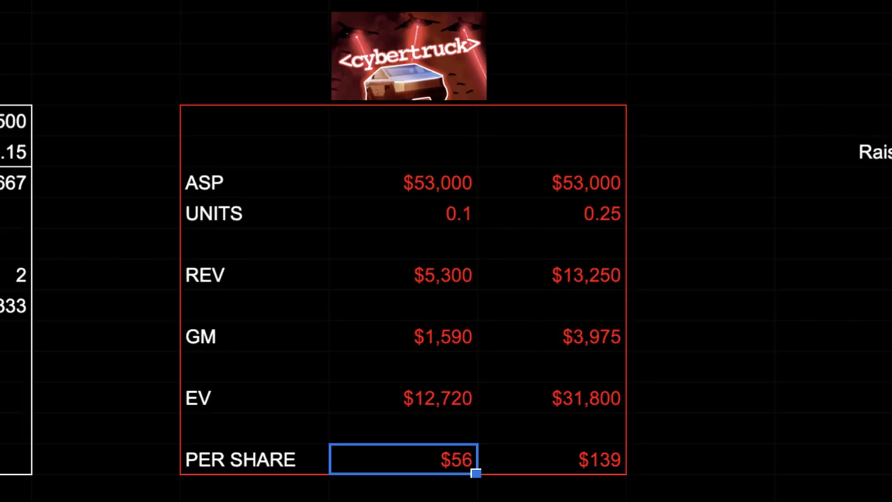
key("Right")
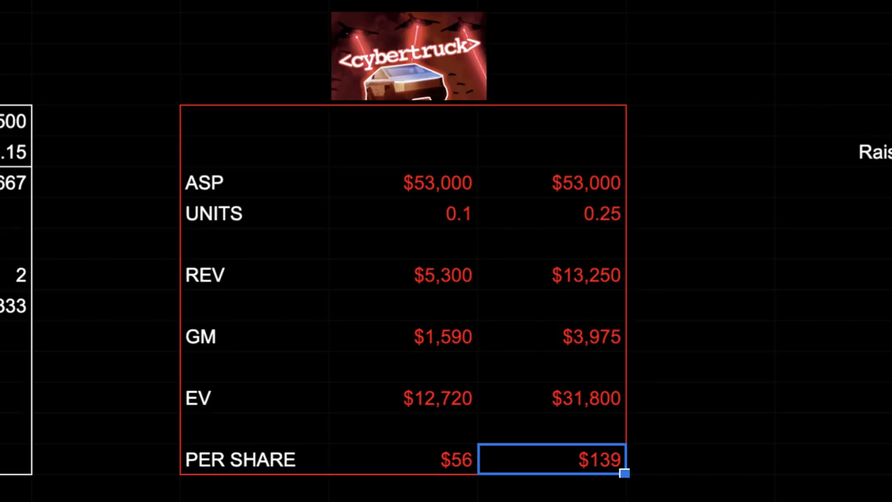
key("Left")
key("Up")
key("Up")
key("Up")
key("Up")
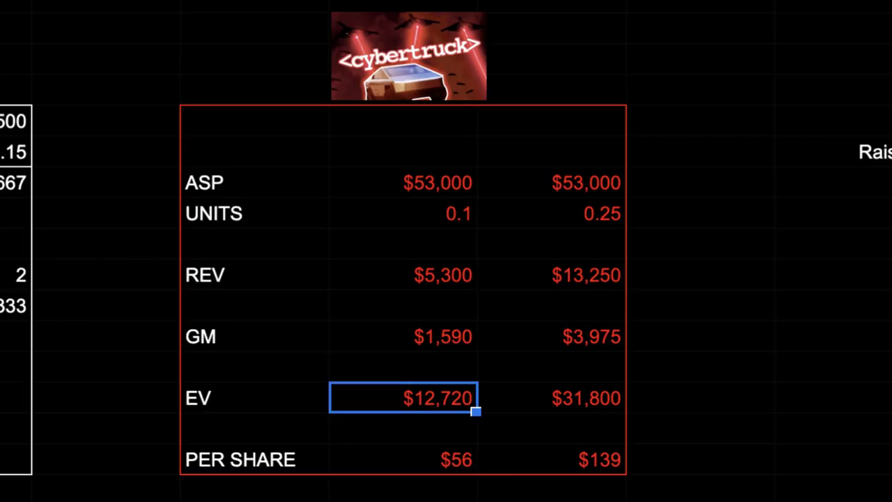
Step: Return from the Cybertruck table to the Pro Forma column of the Tesla table
key("Right")
key("Right")
key("Right")
key("Right")
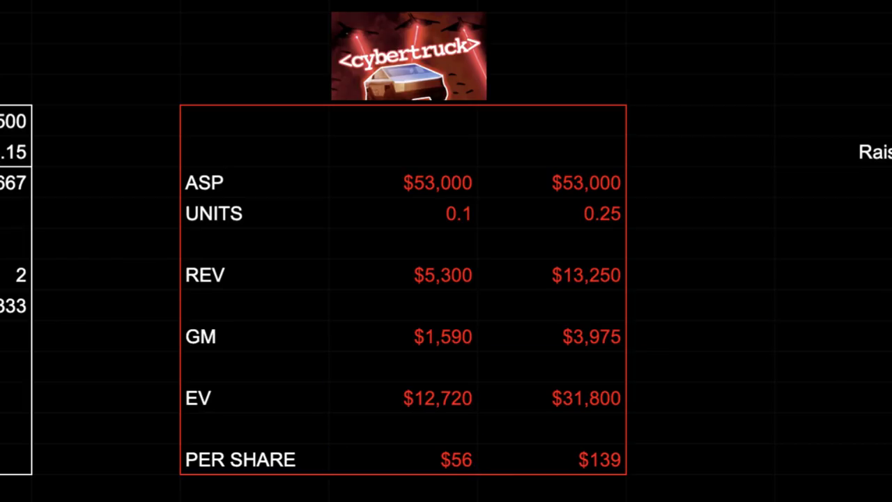
scroll(446, 251, "up", 3)
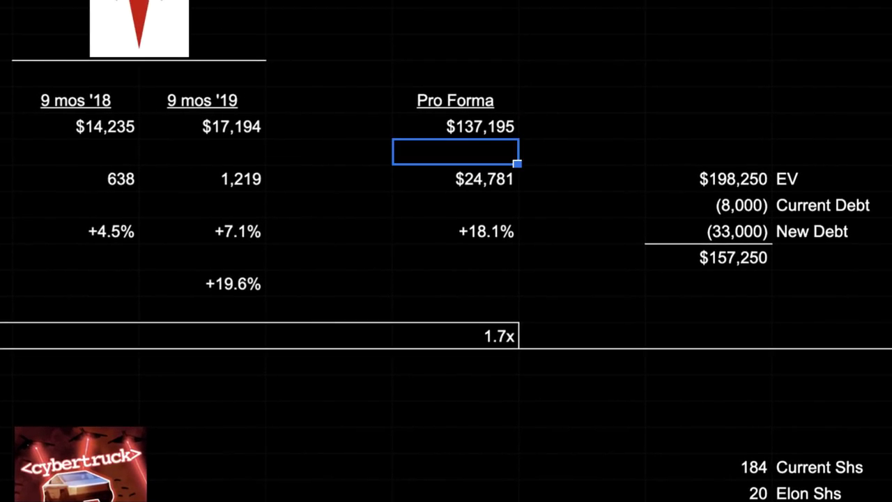
Step: Examine the Pro Forma column of the Tesla table, ending on its EBITDA cell
key("Up")
key("Up")
key("Up")
key("Up")
key("Up")
key("Down")
key("Down")
key("Down")
key("Down")
key("Down")
key("Down")
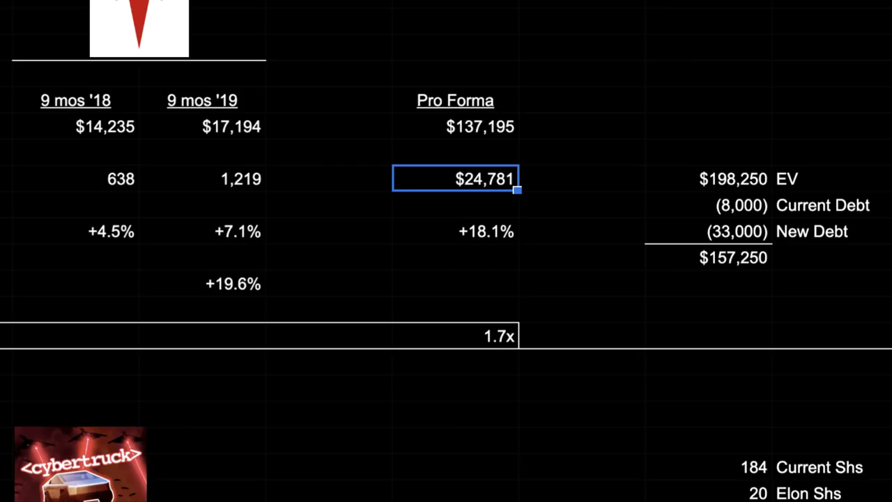
Step: Examine the EV, Current Debt and New Debt cells beside the Pro Forma column
key("Right")
key("Right")
key("Right")
key("Left")
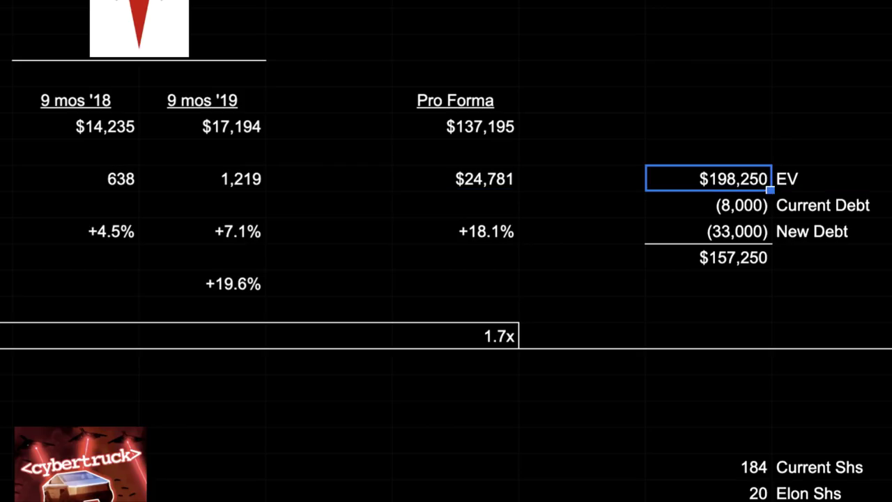
key("Down")
key("Down")
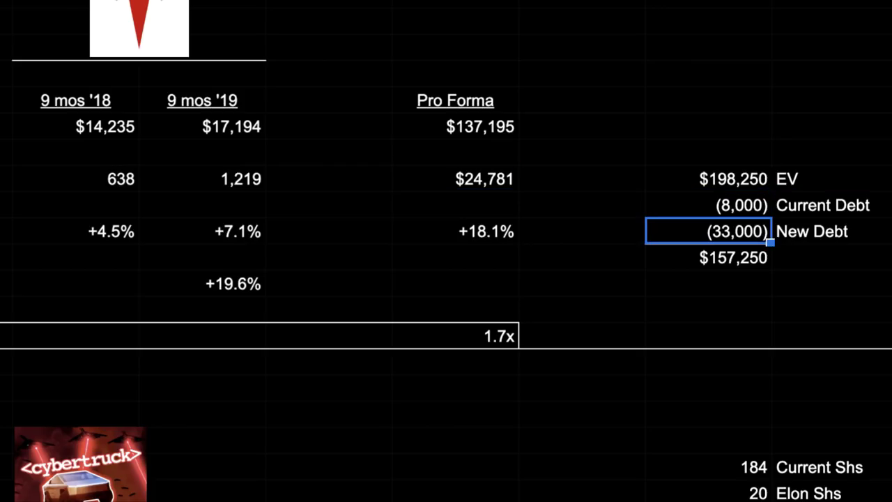
key("Up")
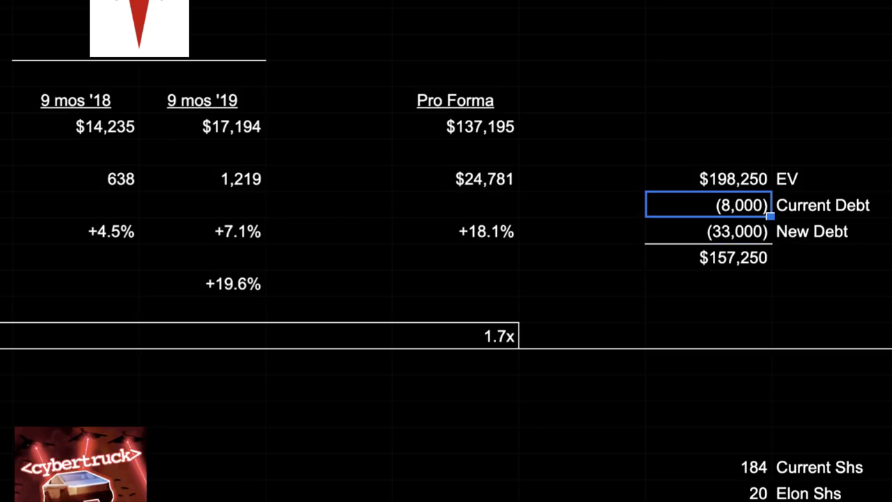
key("Left")
key("Right")
key("Down")
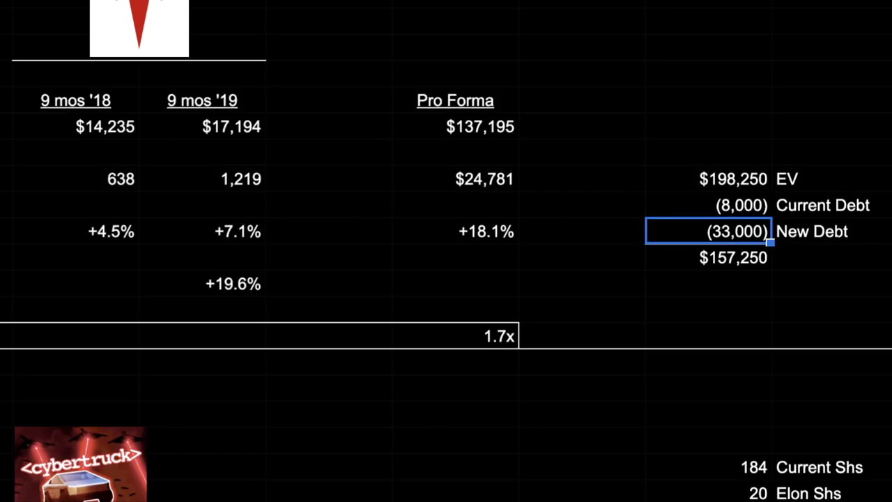
Step: Look over the share count block and the PER SHARE row below the debt deductions
key("Down")
key("Down")
key("Down")
key("Down")
key("Down")
key("Down")
key("Down")
key("Down")
key("Down")
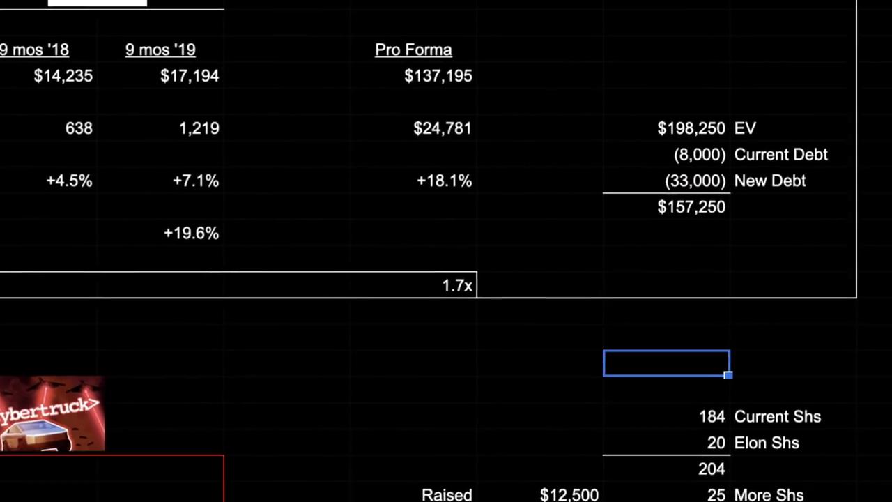
key("Down")
key("Down")
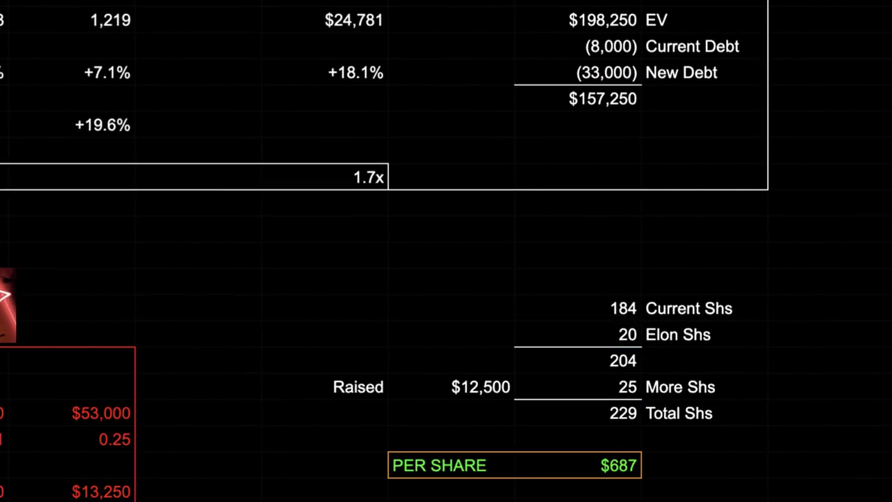
Step: Go back to the EV cell and recheck the debt deductions beneath it
key("Up")
key("Up")
key("Up")
key("Up")
key("Up")
key("Up")
key("Up")
key("Up")
key("Up")
key("Up")
key("Up")
key("Up")
key("Up")
key("Up")
key("Up")
key("Up")
key("Up")
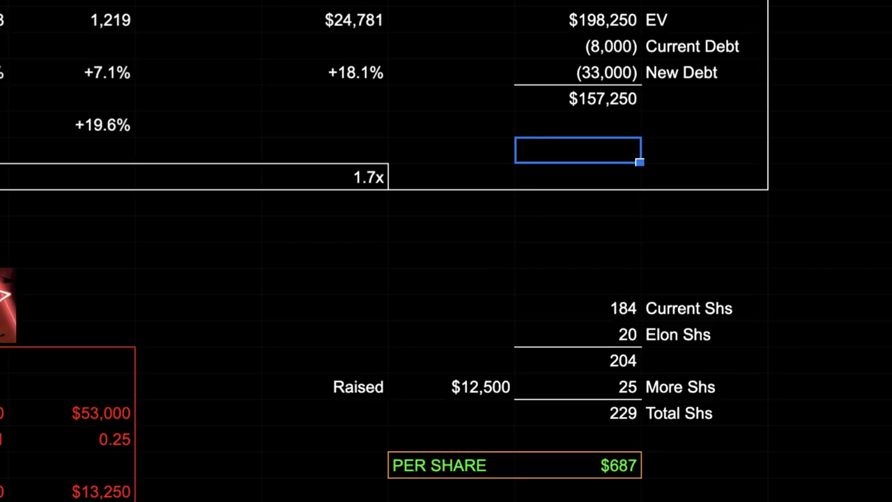
key("Down")
key("Up")
key("Up")
key("Up")
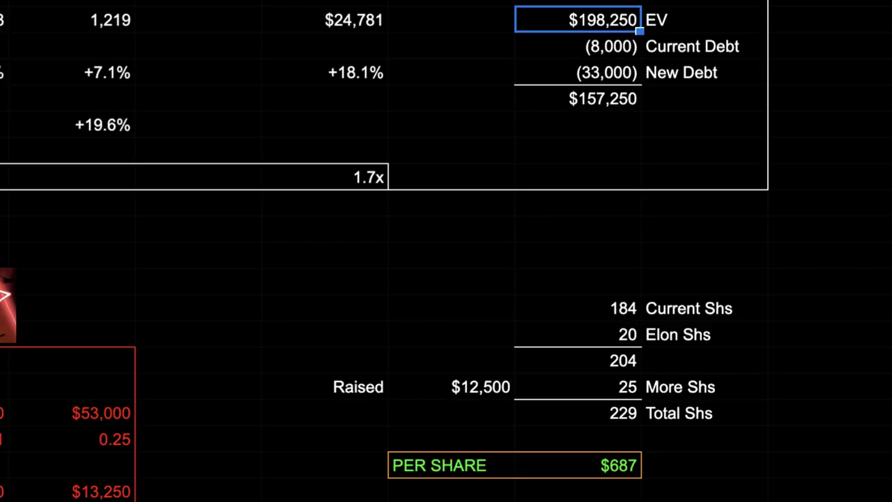
key("Down")
key("Down")
key("Down")
key("Up")
key("Up")
Step: Examine the Current Shs, Elon Shs and More Shs rows of the share count
key("Down")
key("Down")
key("Down")
key("Down")
key("Down")
key("Down")
key("Down")
key("Down")
key("Down")
key("Down")
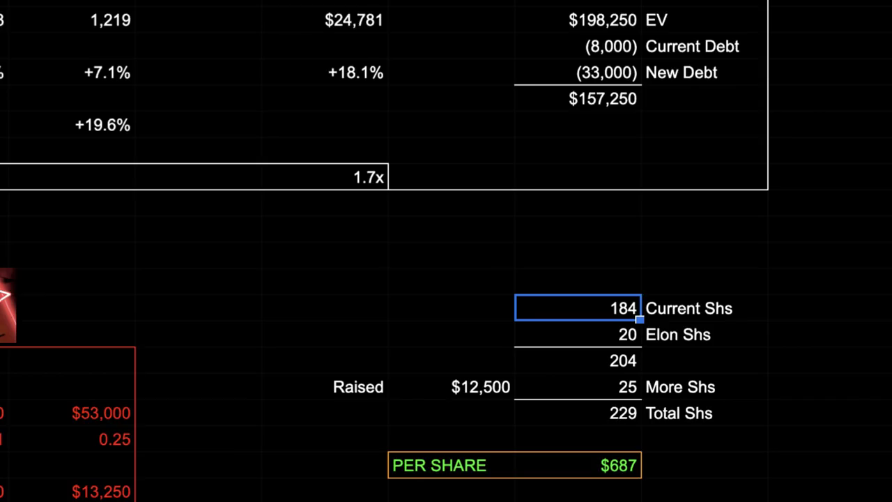
key("Down")
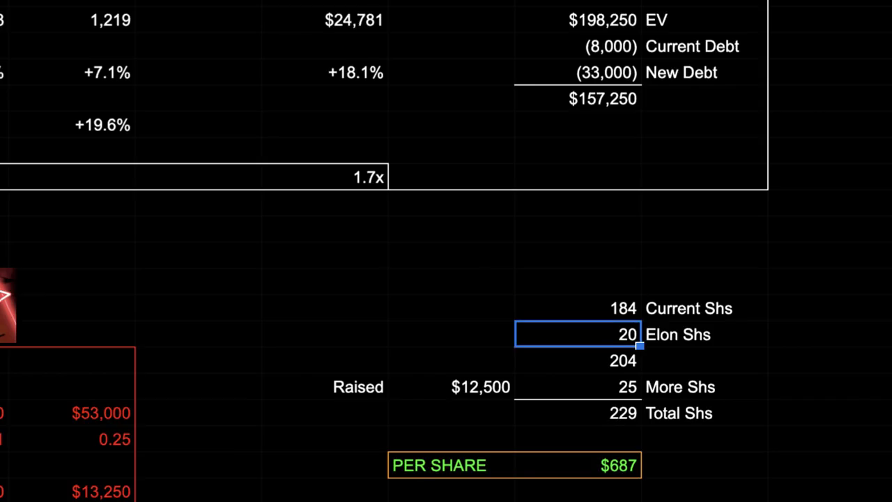
key("Left")
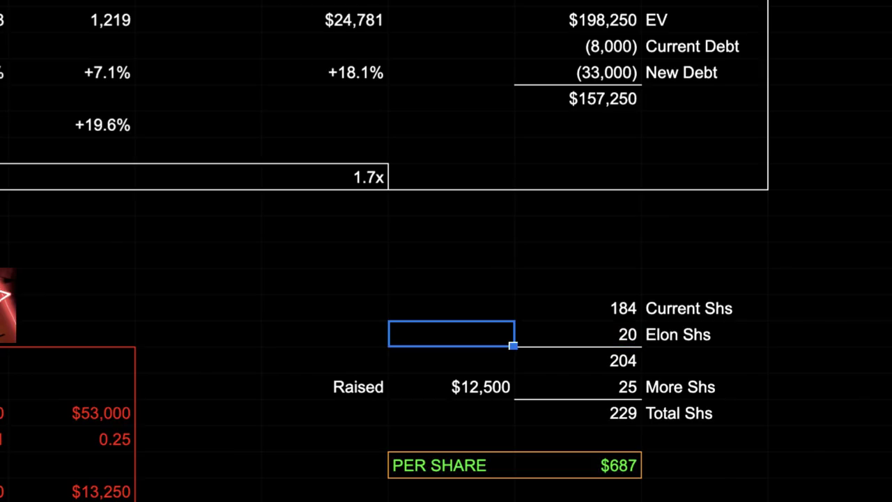
key("Right")
key("Down")
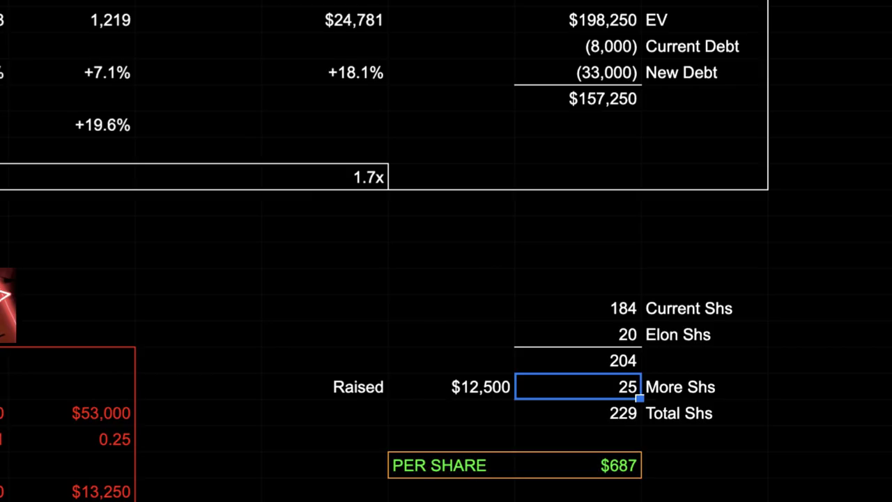
key("Down")
key("Up")
Step: Compare the Raised amount with the More Shs cell beside it
left_click(451, 386)
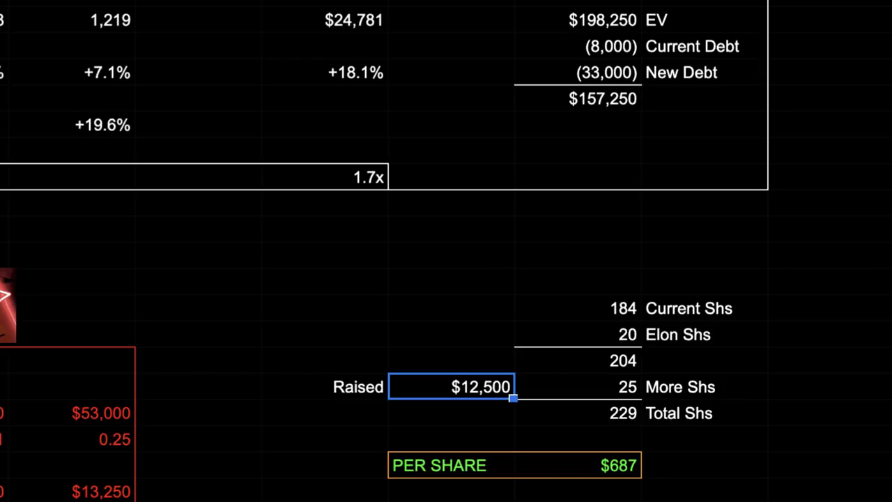
left_click(578, 386)
left_click(451, 386)
left_click(577, 386)
left_click(451, 386)
left_click(578, 386)
left_click(451, 386)
key("Right")
Step: Look over the Cash, Taxi and TOTAL rows and inspect the formula behind the PER SHARE value without changing it
key("Down")
key("Down")
key("Down")
key("Down")
key("Down")
key("Down")
key("Down")
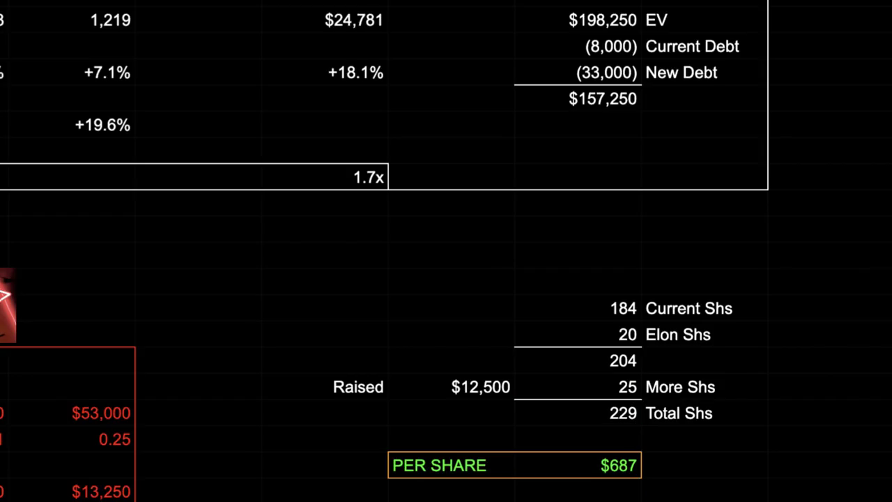
key("Down")
key("Down")
key("Down")
key("Down")
key("Up")
key("Up")
key("Up")
key("Up")
key("Up")
key("Up")
key("Up")
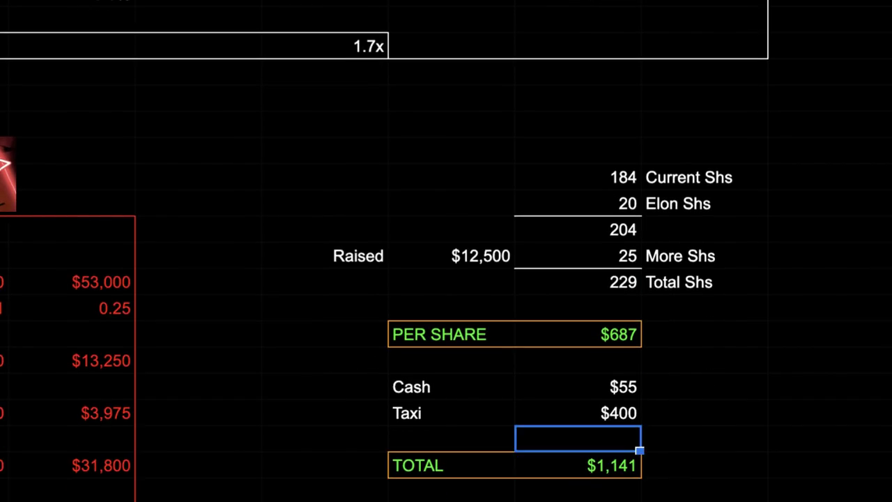
key("Up")
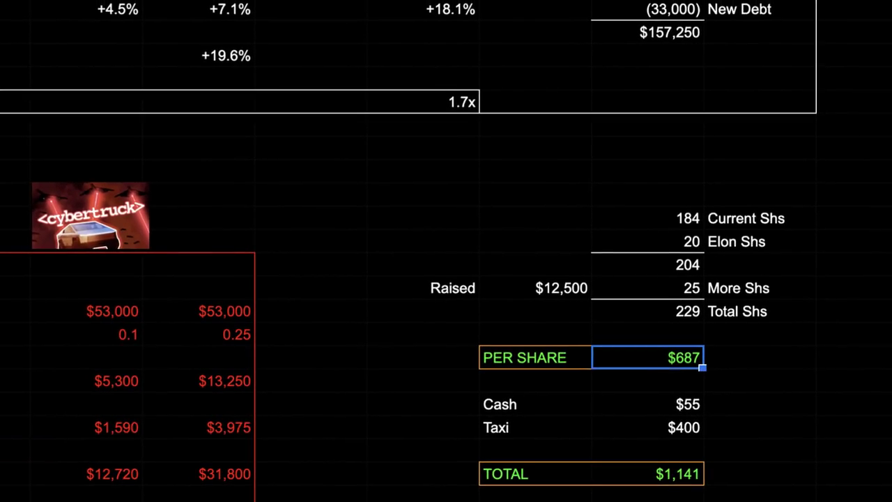
key("Return")
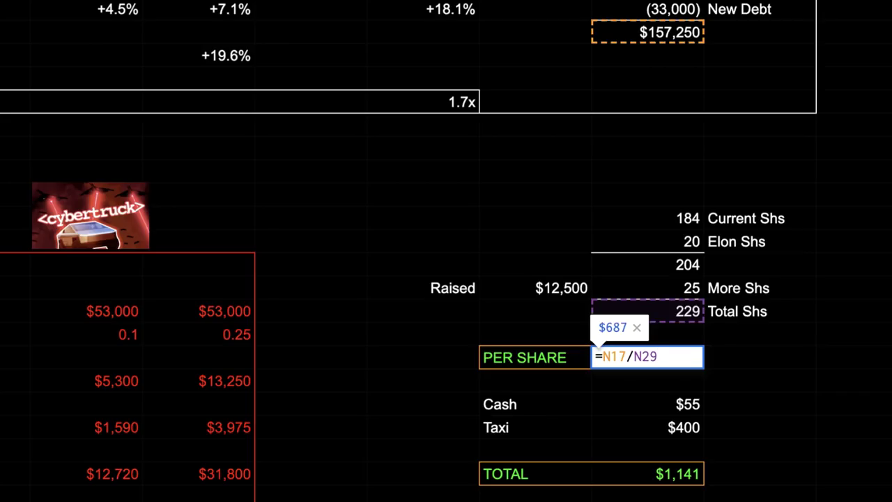
key("Escape")
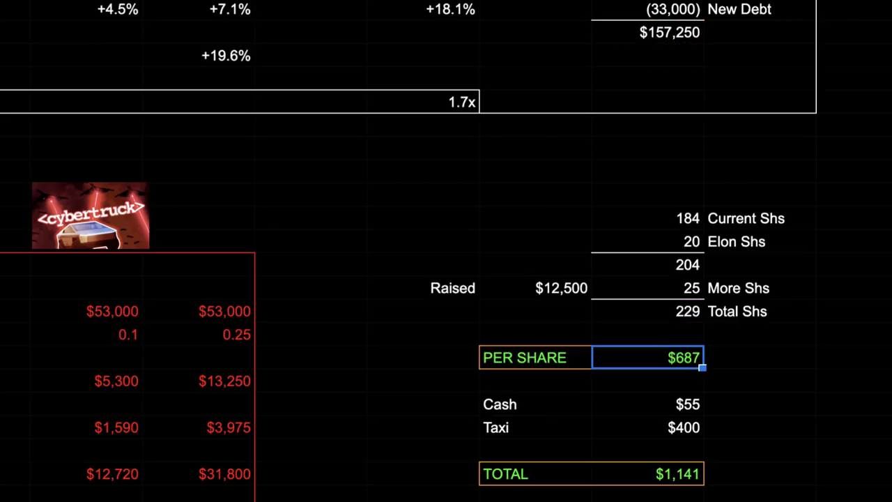
Step: Clear the Cash value and set the Taxi value to 800
left_click(647, 403)
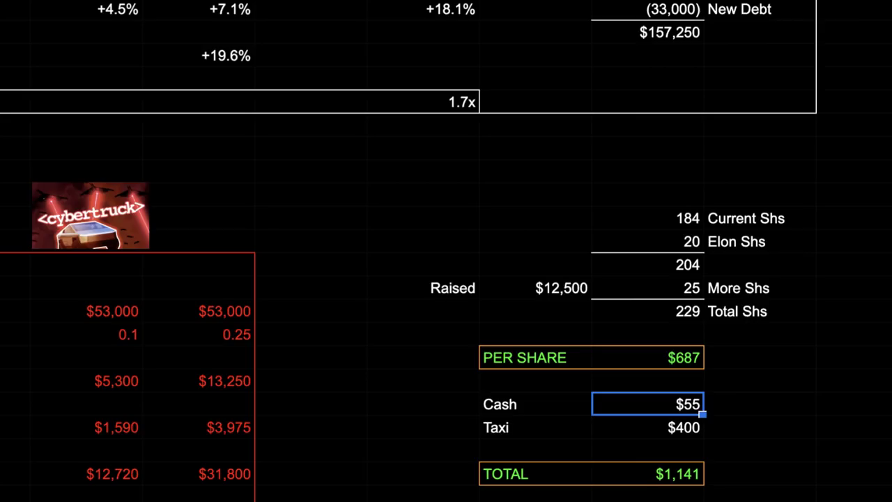
key("Delete")
key("Down")
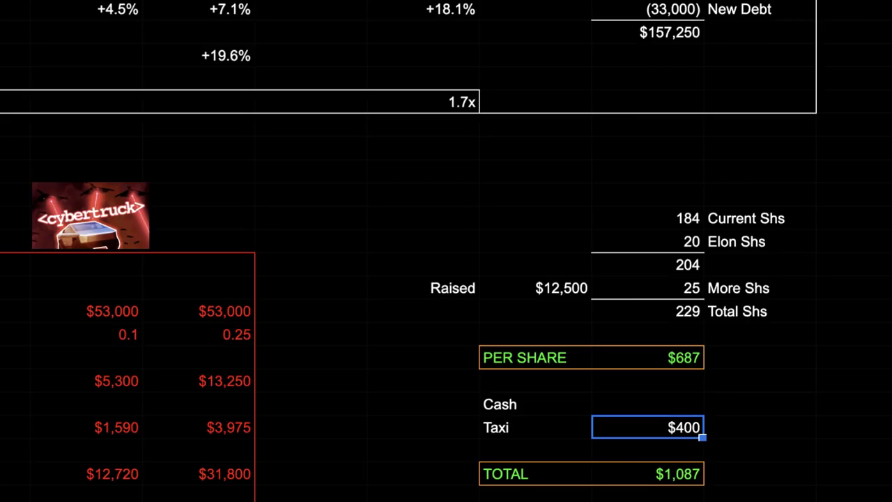
type("800")
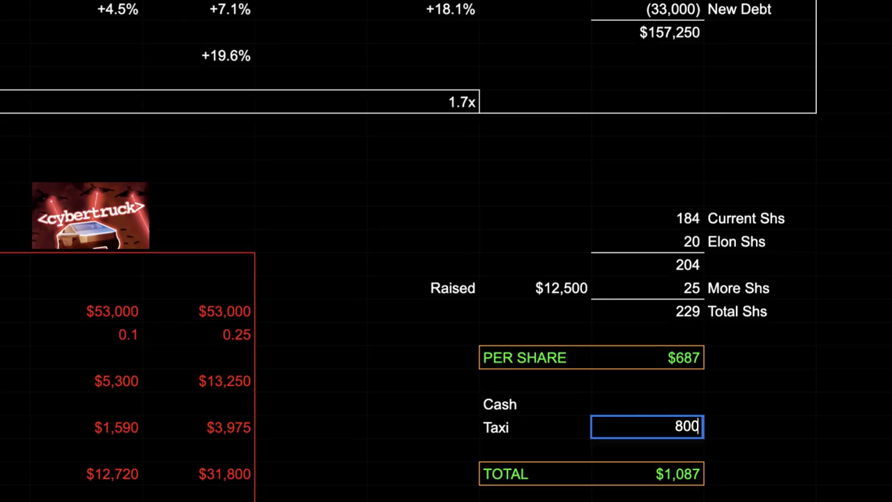
key("Return")
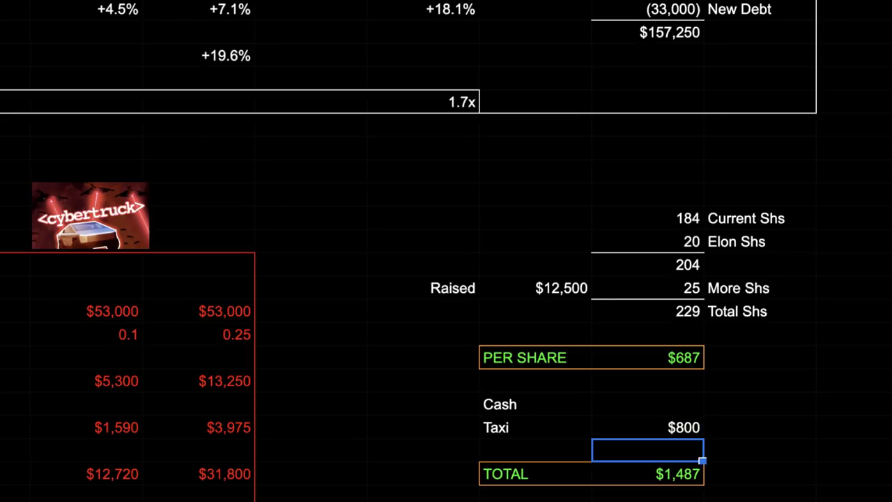
Step: Examine the TOTAL per-share value and the MKT CAP below it
key("Down")
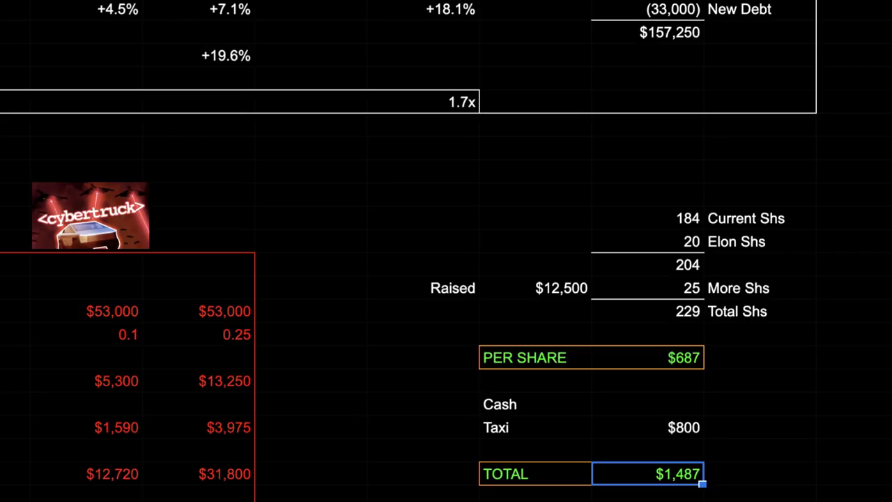
key("Down")
key("Down")
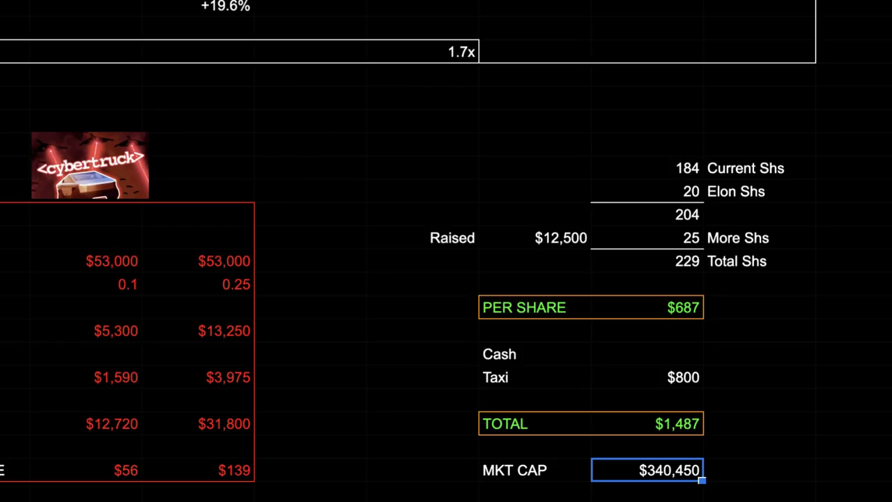
key("Right")
key("Left")
key("Up")
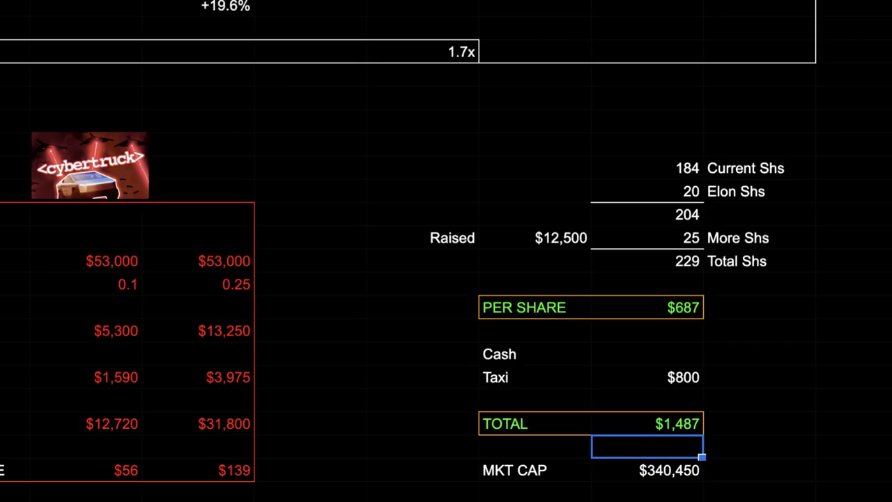
Step: Set the Vehicles assumption above the Tesla table to 5
key("Up")
key("Up")
key("Up")
key("Up")
key("Up")
key("Up")
key("Up")
key("Up")
key("Up")
key("Up")
key("Up")
key("Up")
key("Up")
key("Up")
key("Up")
key("Up")
key("Up")
key("Up")
key("Up")
key("Up")
key("Up")
key("Up")
key("Up")
key("Up")
key("Up")
key("Up")
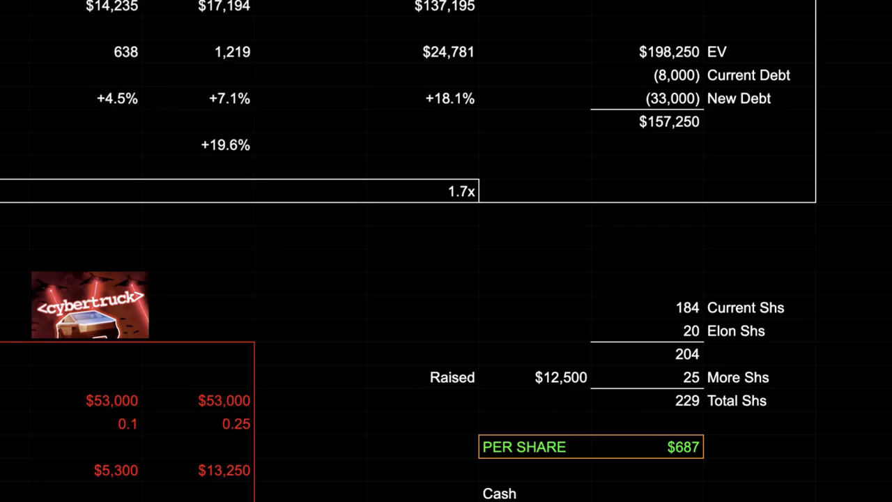
key("Up")
key("Up")
key("Up")
key("Up")
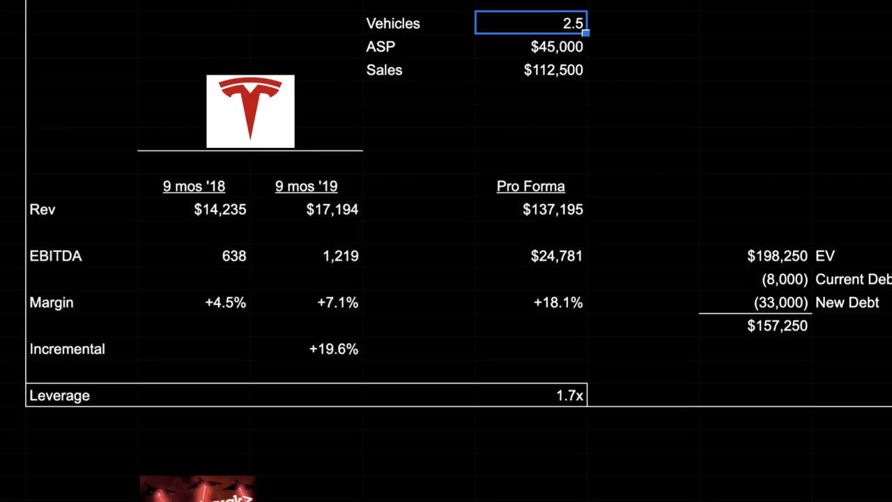
type("5")
key("Return")
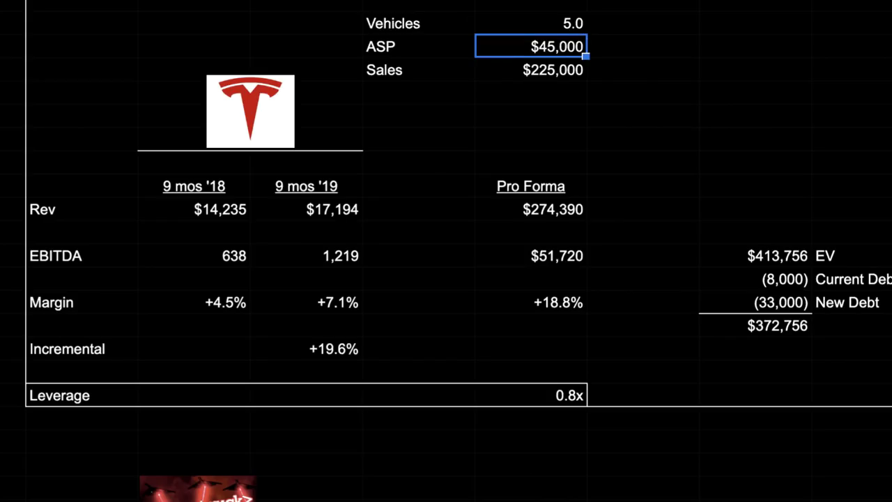
Step: Look over the Vehicles, ASP and Sales assumptions and the Tesla Pro Forma column, from Rev through Leverage
key("Down")
key("Down")
key("Down")
key("Down")
key("Down")
key("Down")
key("Down")
key("Down")
key("Down")
key("Down")
key("Down")
key("Down")
key("Down")
key("Down")
key("Down")
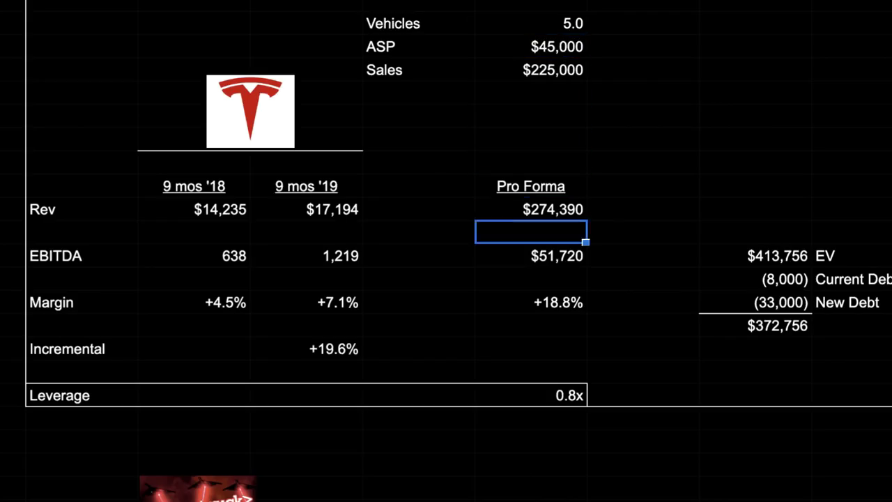
Step: Examine how the Pro Forma EBITDA leads to the EV and the Current Debt and New Debt deductions
key("Right")
key("Right")
key("Right")
key("Up")
key("Up")
key("Up")
key("Left")
key("Up")
key("Down")
key("Down")
key("Down")
key("Down")
key("Down")
key("Down")
key("Down")
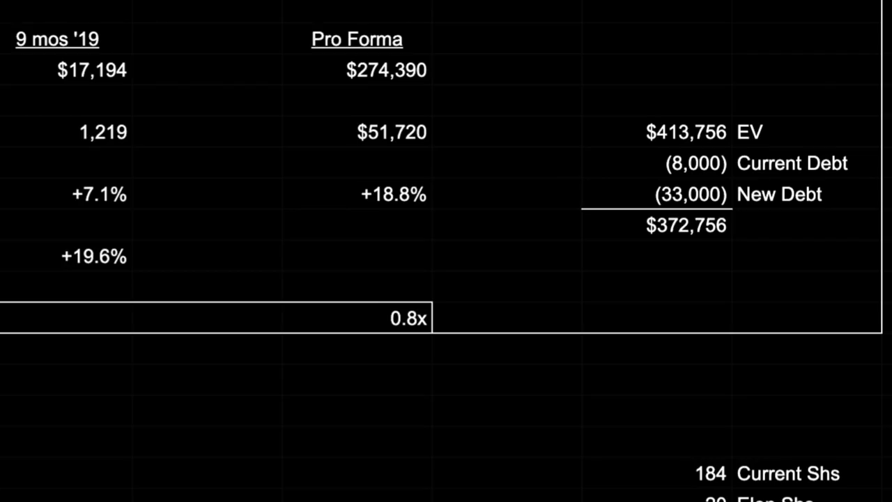
Step: Set New Debt beneath the EV to a deduction of 75,000
key("Up")
key("Up")
key("Up")
key("Up")
key("Up")
key("Up")
key("Up")
key("Up")
key("Up")
key("Right")
key("Right")
key("Up")
key("Right")
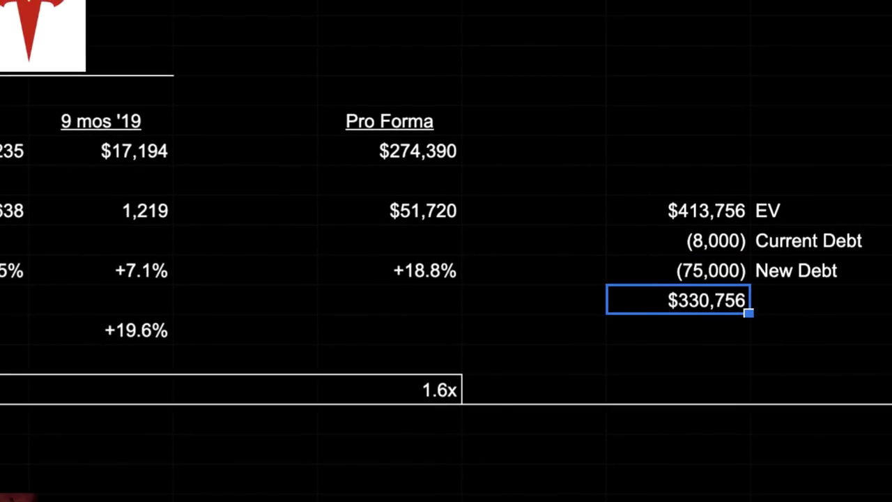
Step: Check the Pro Forma Leverage ratio and the EV against the debt deductions beneath it
key("Left")
key("Left")
key("Down")
key("Down")
key("Down")
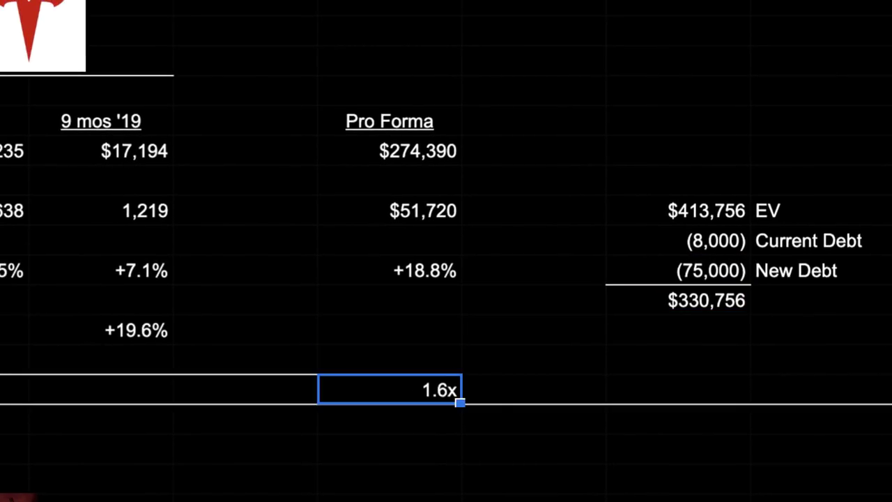
key("Right")
key("Right")
key("Up")
key("Up")
key("Up")
key("Up")
key("Up")
key("Up")
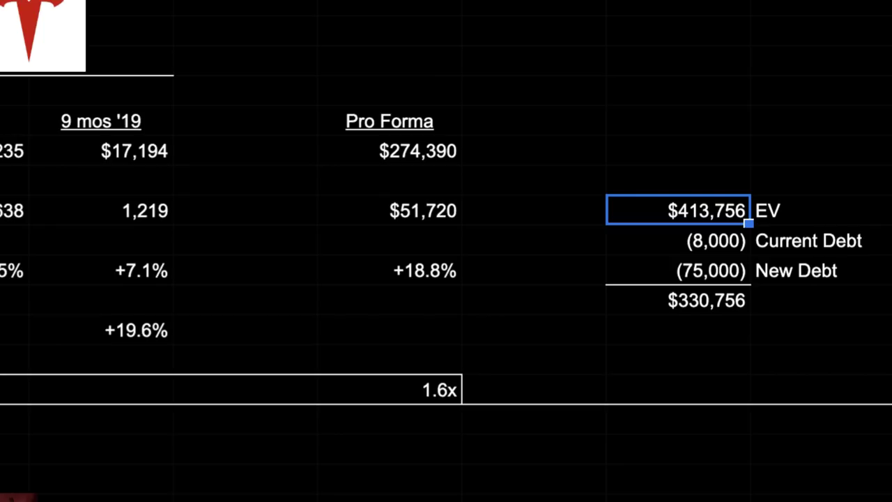
Step: Review the share count build-up from Current Shs to Total Shs and the resulting PER SHARE value
key("Down")
key("Down")
key("Down")
key("Down")
key("Down")
key("Down")
key("Down")
key("Down")
key("Down")
key("Down")
key("Down")
key("Down")
key("Down")
key("Down")
key("Down")
key("Down")
key("Down")
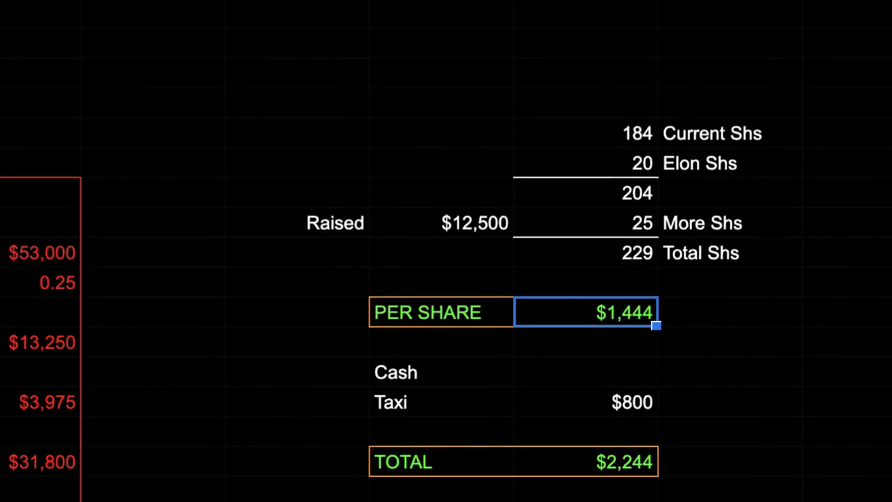
Step: Examine the Taxi, TOTAL and MKT CAP values and inspect the MKT CAP formula without changing it
key("Down")
key("Down")
key("Down")
key("Down")
key("Down")
key("Down")
key("Down")
key("Down")
key("Down")
key("Up")
key("Up")
key("Up")
key("Up")
key("Up")
key("Up")
key("Down")
key("Down")
key("Down")
key("Up")
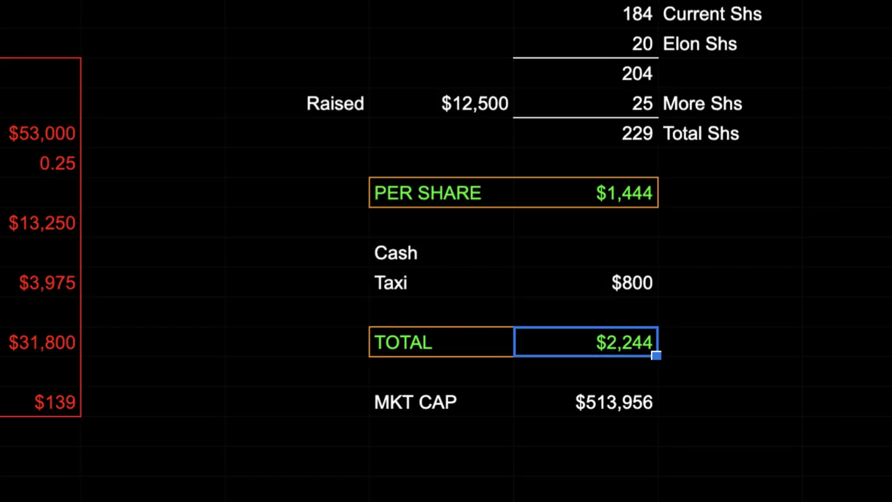
key("Down")
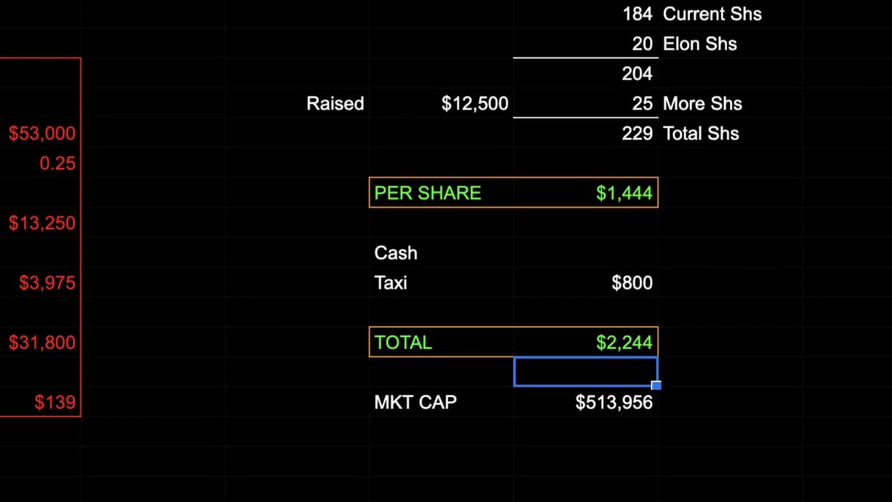
key("Down")
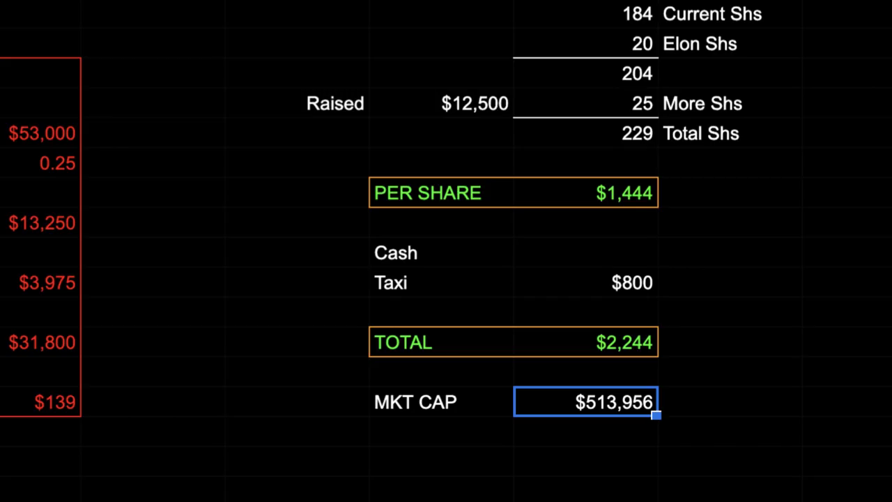
key("Return")
key("Escape")
Step: Review the debt deductions and Leverage again, and compare them with the share counts and per-share valuation
key("Up")
key("Up")
key("Up")
key("Up")
key("Up")
key("Up")
key("Up")
key("Up")
key("Up")
key("Up")
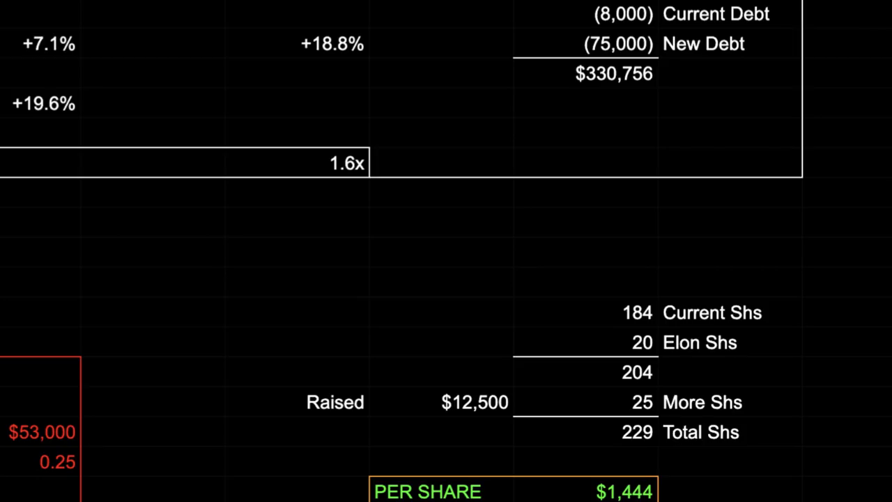
key("Down")
key("Down")
key("Down")
key("Down")
key("Down")
key("Down")
key("Down")
key("Down")
key("Down")
key("Down")
key("Down")
key("Down")
key("Down")
key("Down")
key("Down")
key("Down")
key("Down")
key("Down")
key("Down")
key("Down")
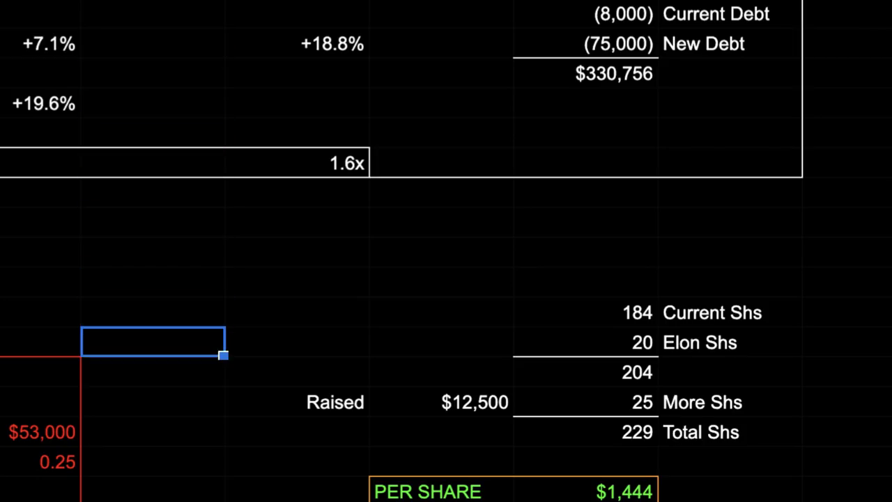
key("Down")
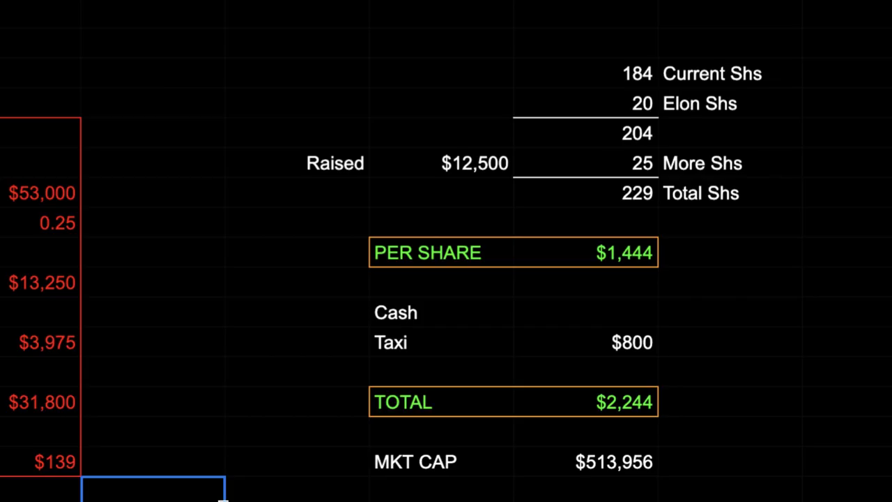
Step: Compare the red-bordered table's figures with the Raised amount, PER SHARE, TOTAL and MKT CAP values
key("Right")
key("Up")
key("Up")
key("Up")
key("Up")
key("Left")
key("Left")
key("Up")
key("Up")
key("Up")
key("Right")
key("Right")
key("Right")
key("Right")
key("Down")
key("Down")
key("Down")
key("Down")
key("Down")
key("Down")
key("Down")
key("Down")
key("Down")
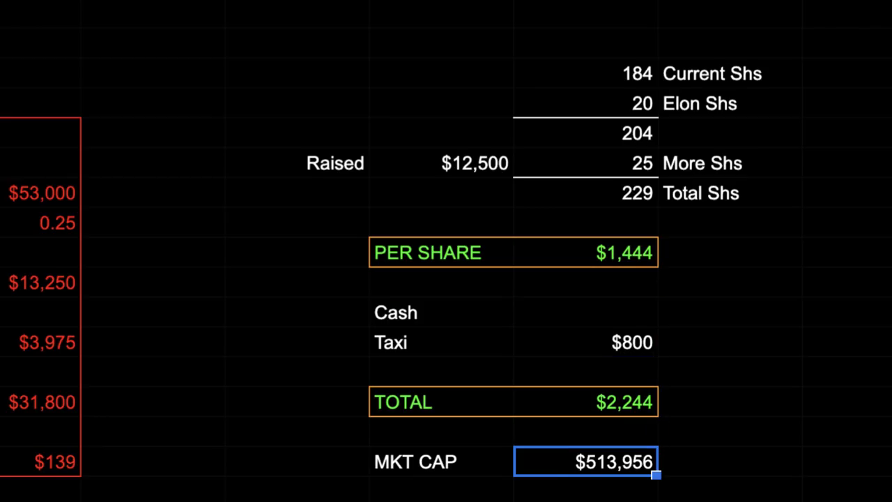
left_click(296, 162)
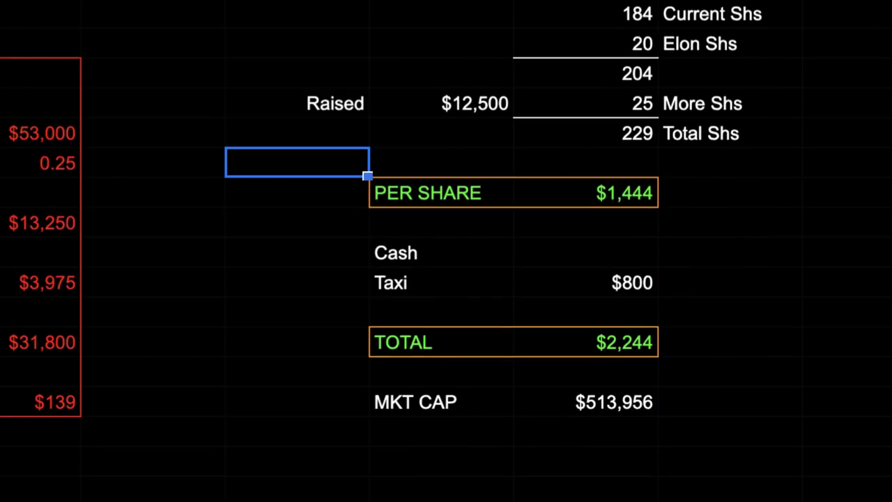
key("Up")
key("Up")
key("Up")
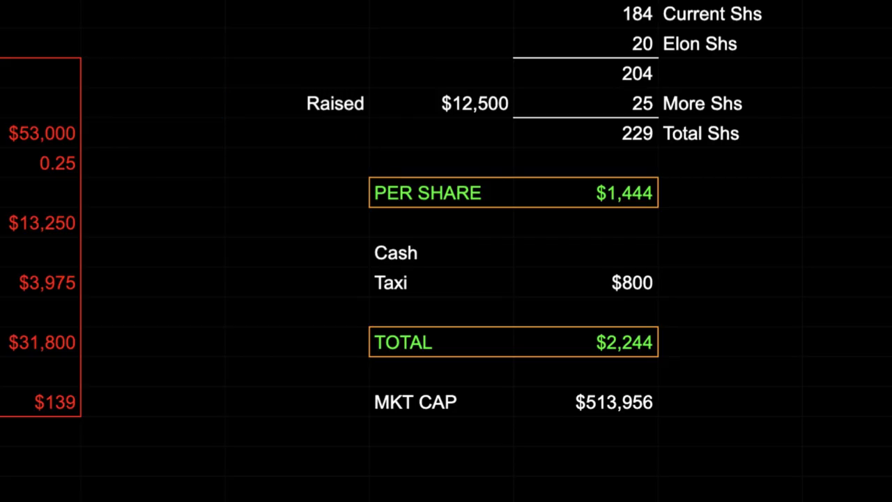
key("Up")
key("Up")
key("Up")
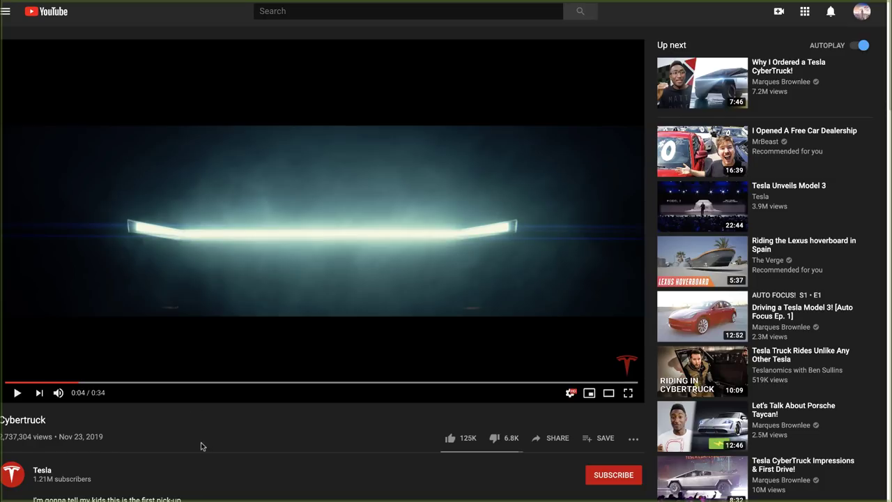
Step: Switch to YouTube, look over Tesla's Cybertruck video page and play the "Chase The Tesla Cybertruck" video
scroll(201, 443, "down", 1)
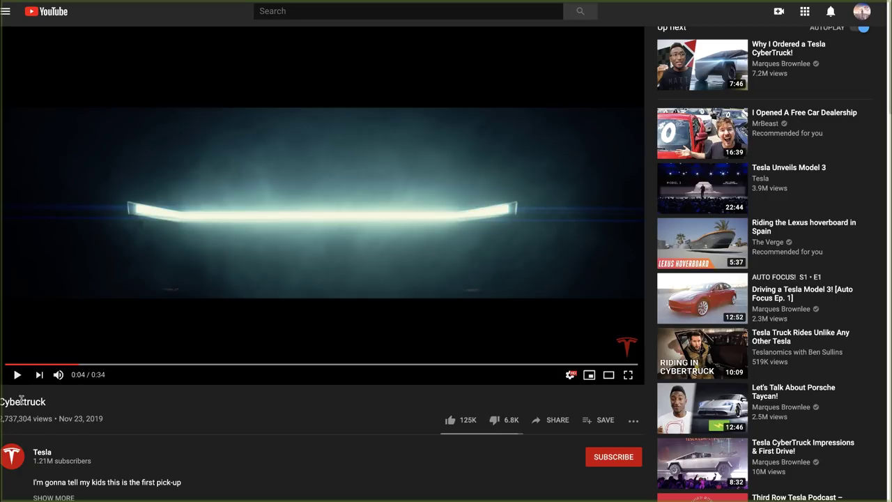
scroll(132, 425, "down", 1)
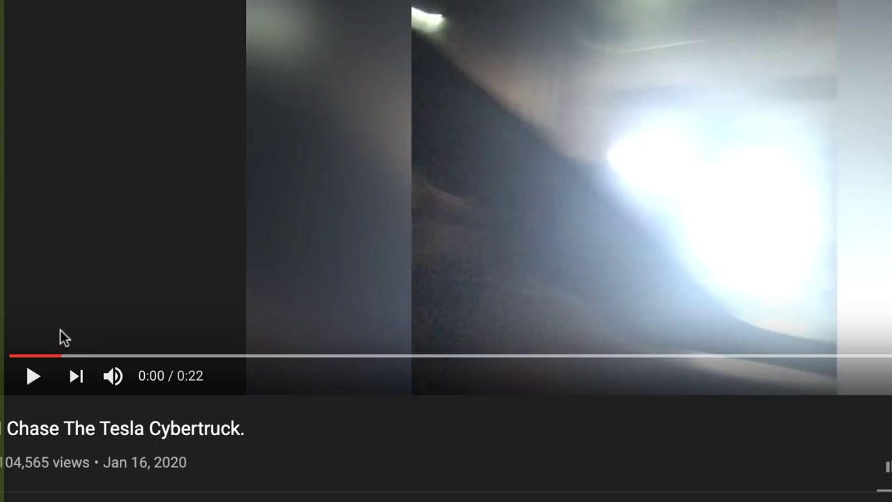
left_click(33, 376)
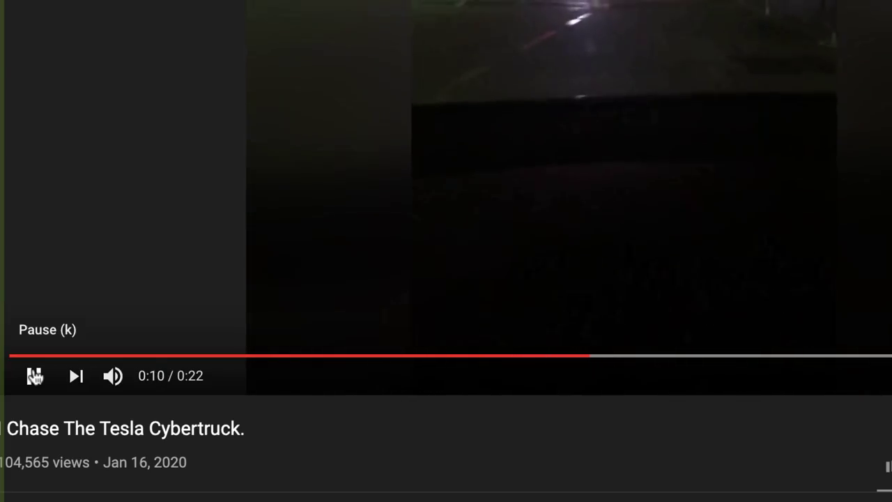
Step: Pause the "Chase The Tesla Cybertruck" video and check the video of Elon Musk driving the Cybertruck to Nobu Restaurant
left_click(35, 376)
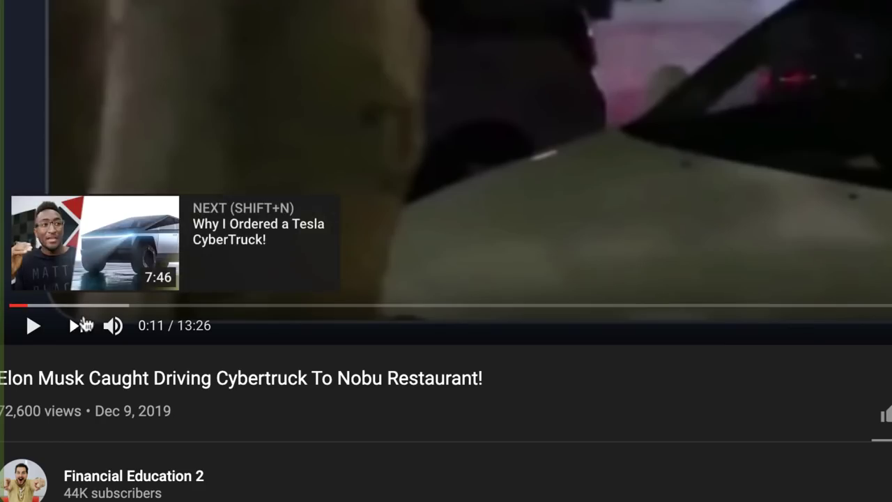
left_click(118, 335)
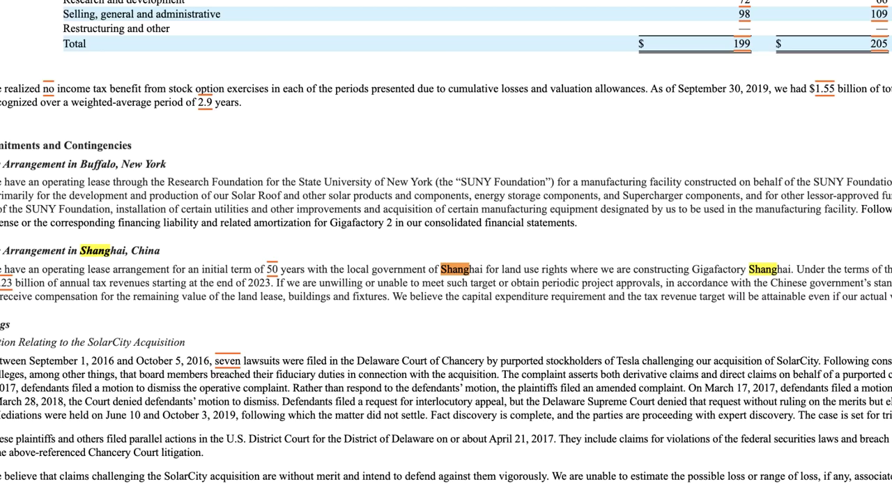
Step: Search the web for "cybertruck memes"
type("tes")
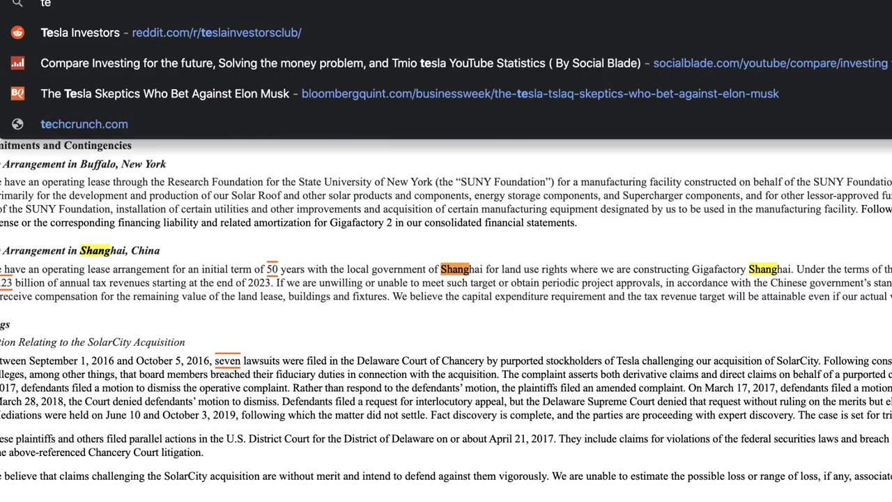
key("BackSpace")
key("BackSpace")
key("BackSpace")
type("cy")
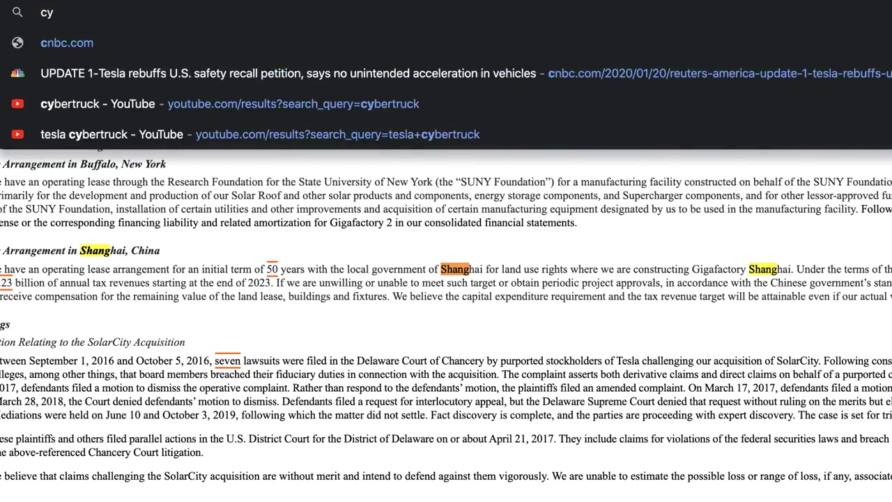
type("bertruck mem")
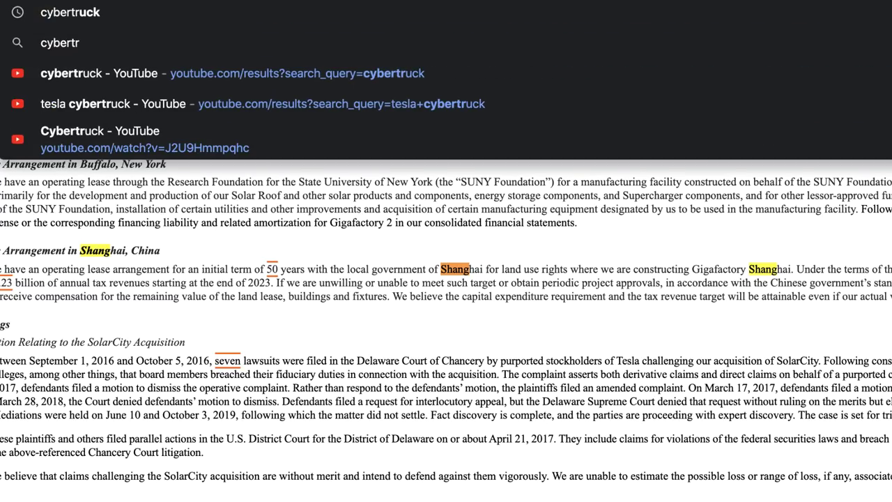
type("es")
key("Return")
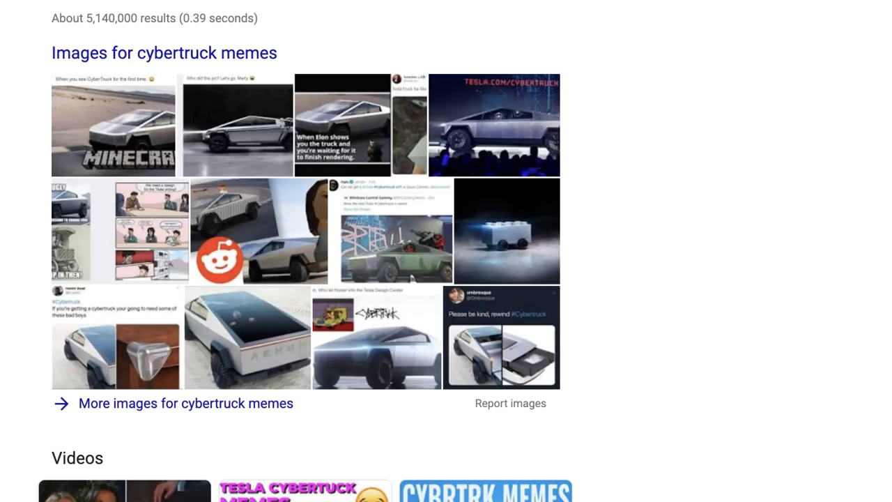
Step: Open MotorTrend's article on the best Tesla Cybertruck memes and look over its introduction and the project-car meme
scroll(445, 342, "down", 4)
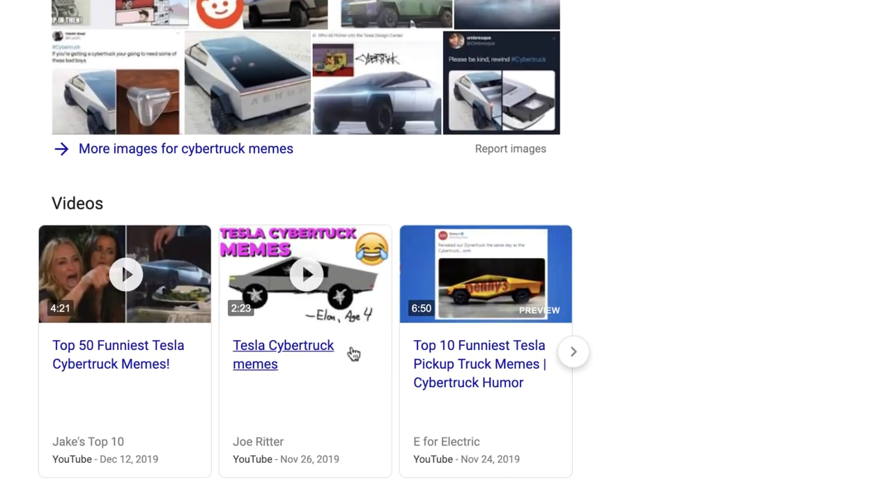
scroll(174, 289, "down", 3)
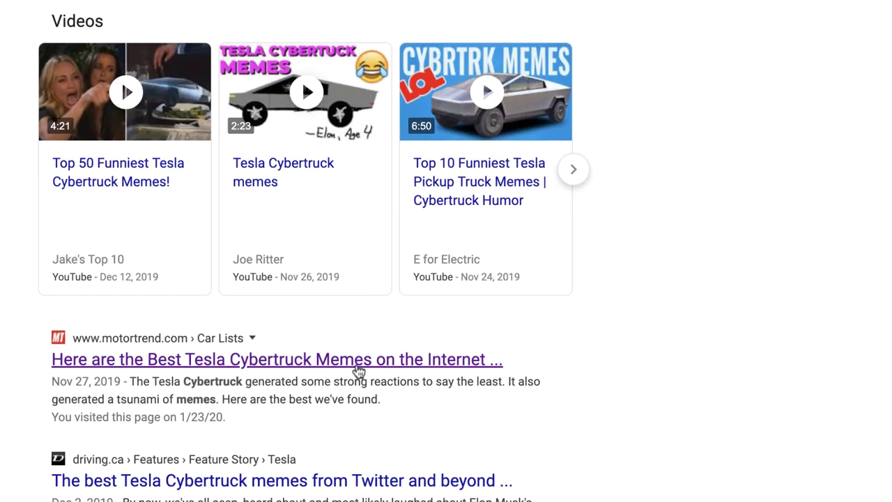
left_click(358, 371)
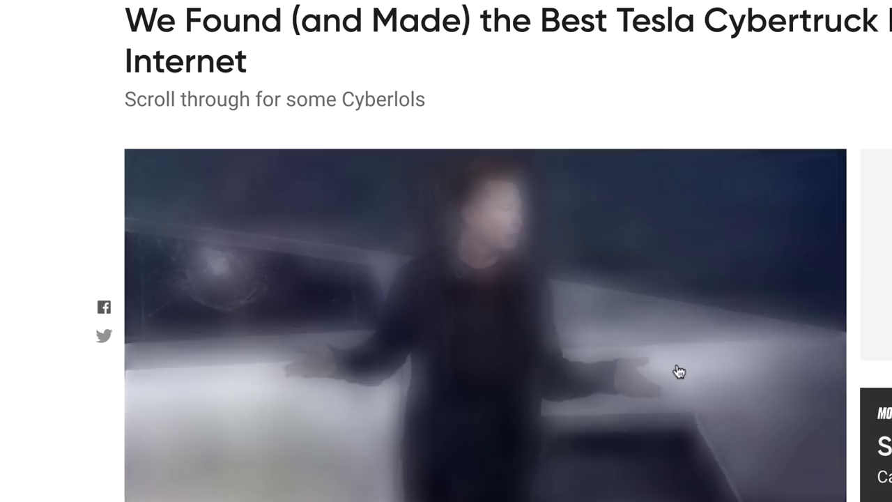
scroll(655, 356, "down", 8)
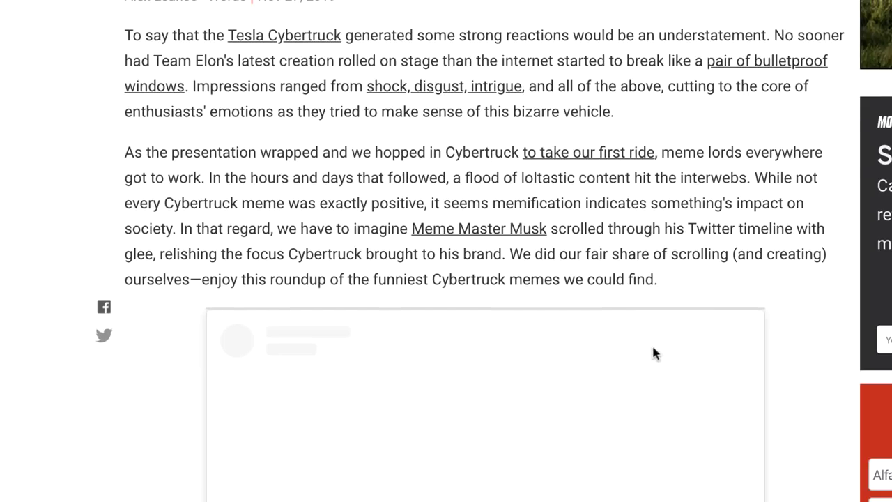
scroll(652, 349, "down", 4)
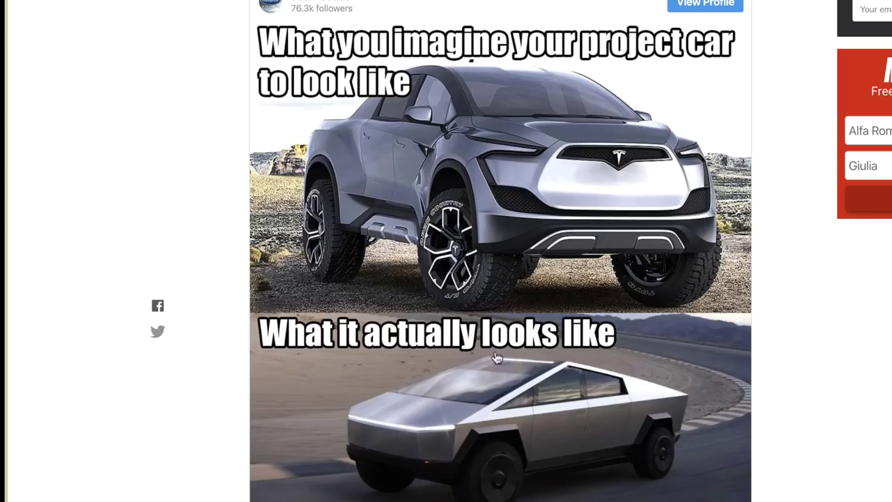
scroll(519, 348, "down", 3)
scroll(523, 334, "up", 4)
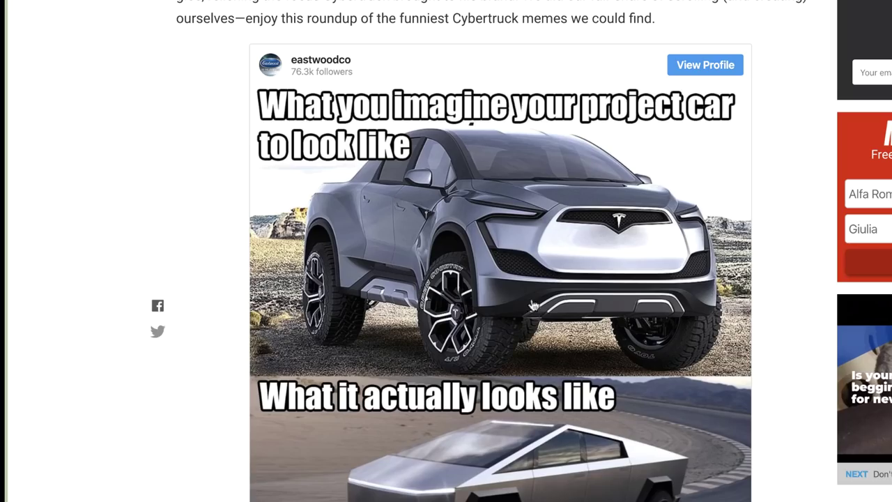
Step: Examine the broken-window tweet and the two Safelite AutoGlass replies in the article
scroll(528, 314, "down", 9)
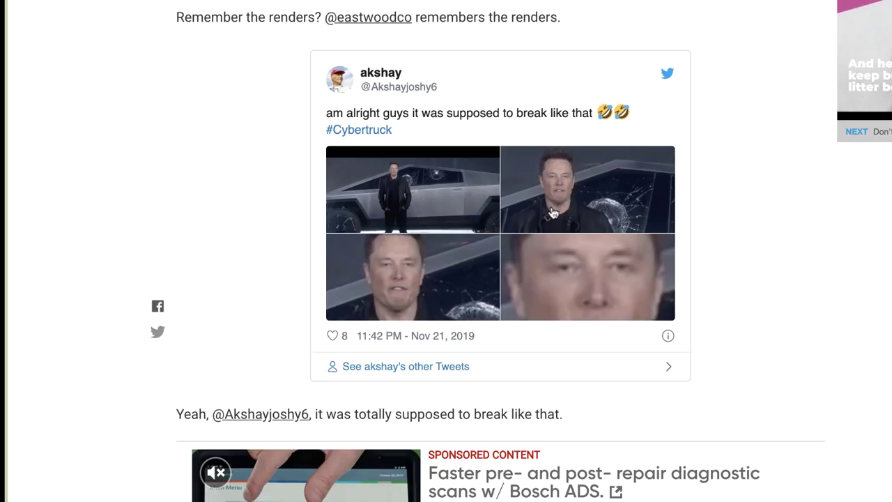
scroll(528, 268, "down", 5)
scroll(527, 267, "down", 7)
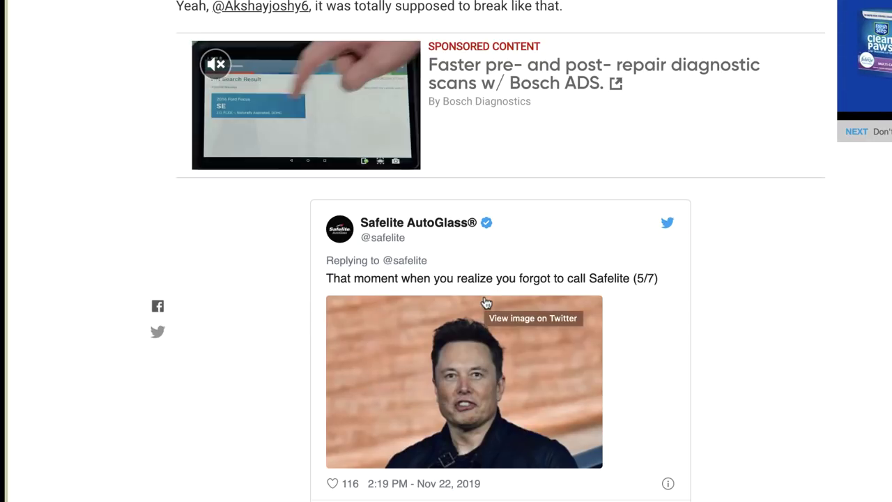
scroll(587, 298, "down", 1)
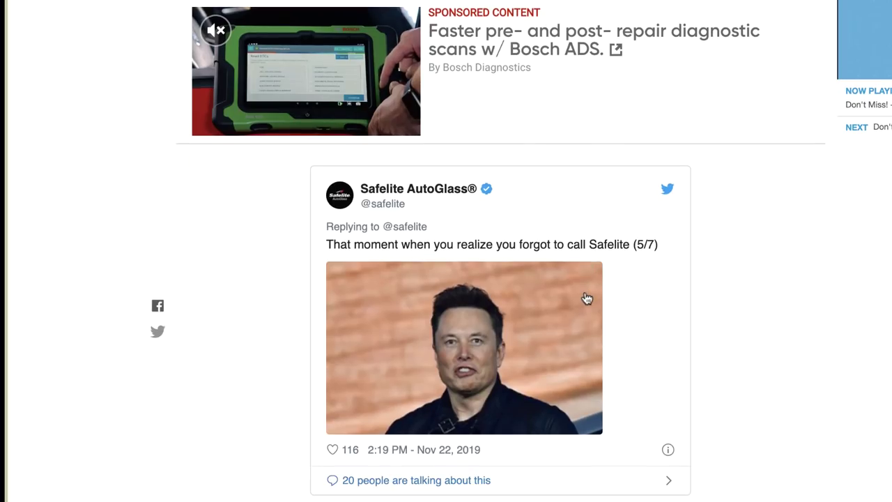
scroll(574, 299, "up", 2)
scroll(573, 299, "down", 7)
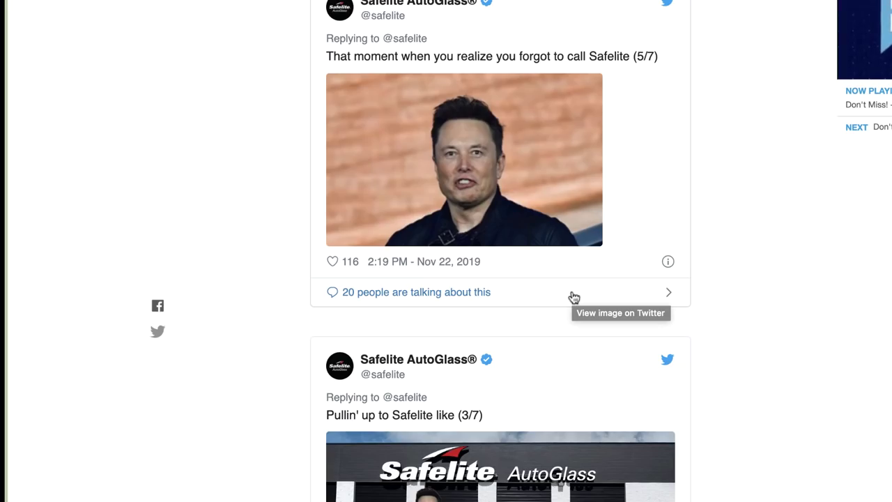
scroll(573, 298, "down", 1)
scroll(573, 298, "down", 5)
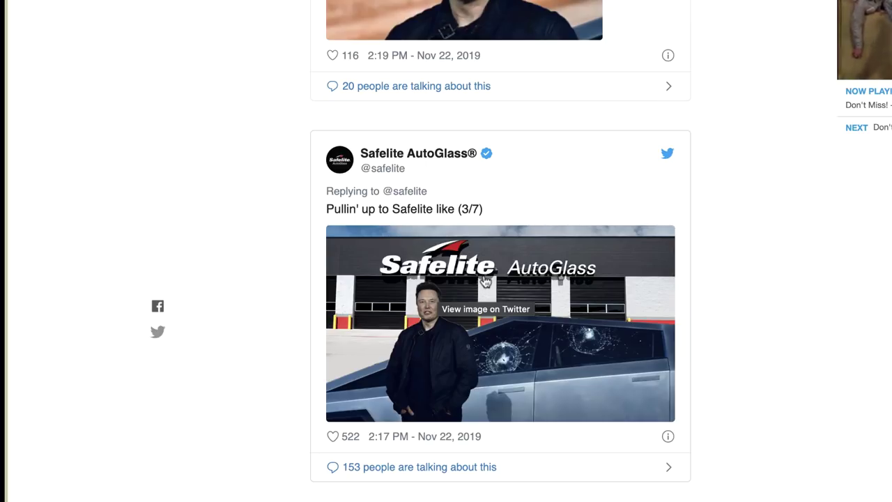
scroll(459, 293, "down", 1)
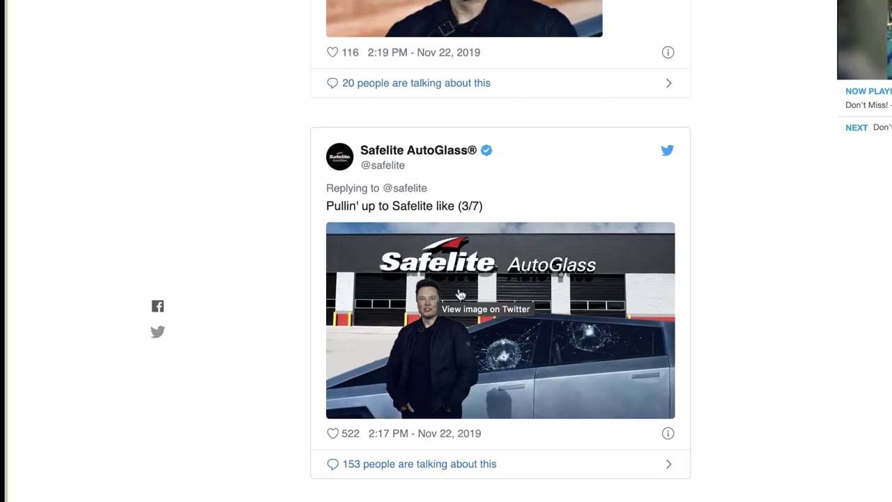
scroll(460, 279, "up", 5)
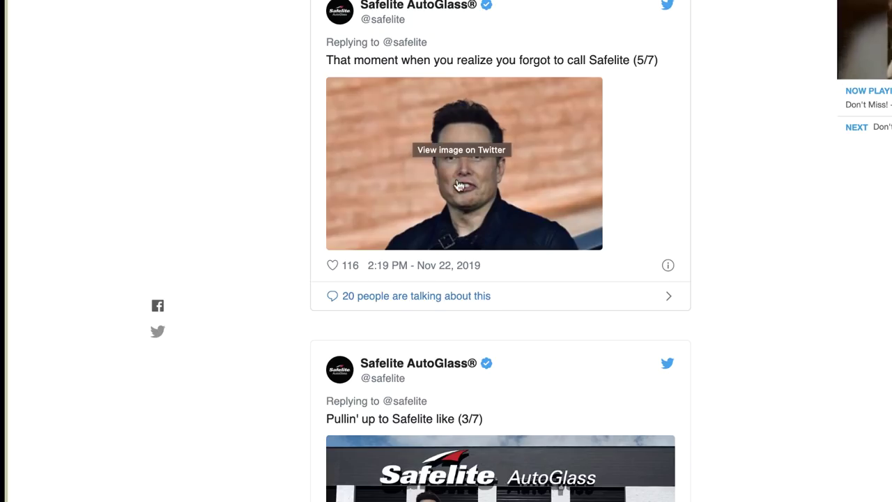
Step: Look over the Reddit memes in the article, including the Delorean and Ridgeline picture and the Cyber School Bus
scroll(460, 223, "down", 7)
scroll(460, 221, "down", 5)
scroll(459, 222, "up", 1)
scroll(460, 222, "down", 4)
scroll(459, 221, "down", 6)
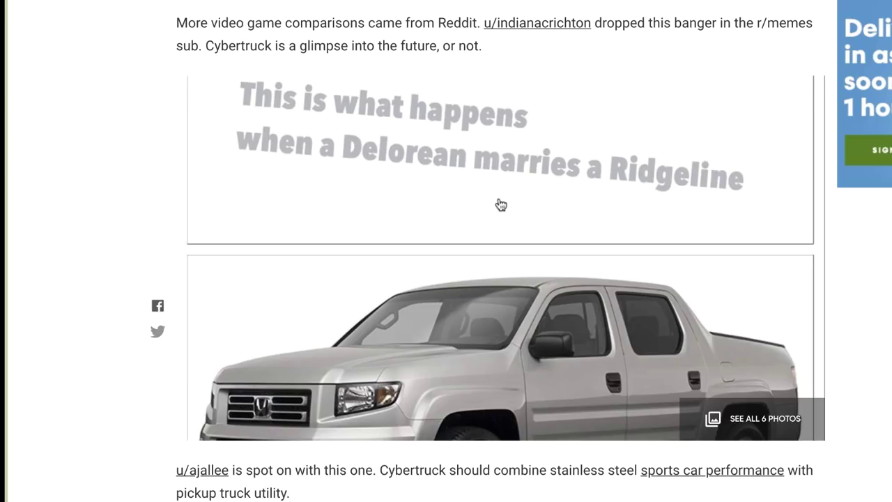
scroll(500, 208, "down", 8)
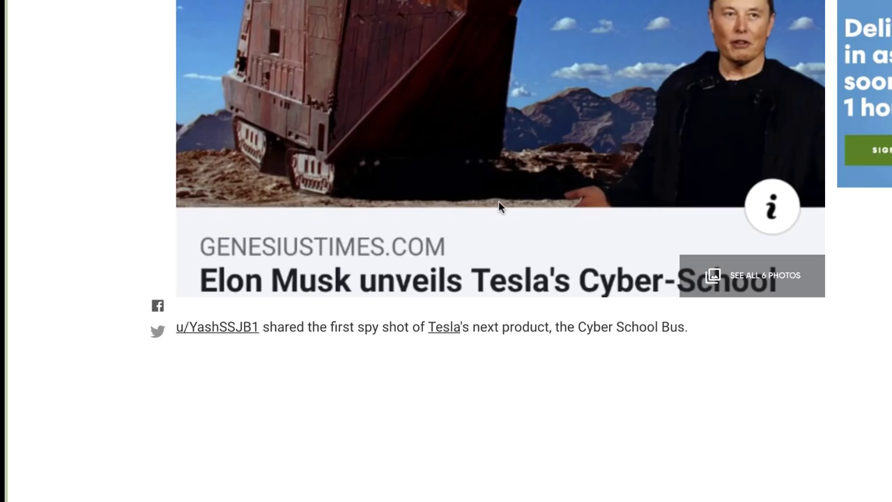
scroll(500, 208, "up", 3)
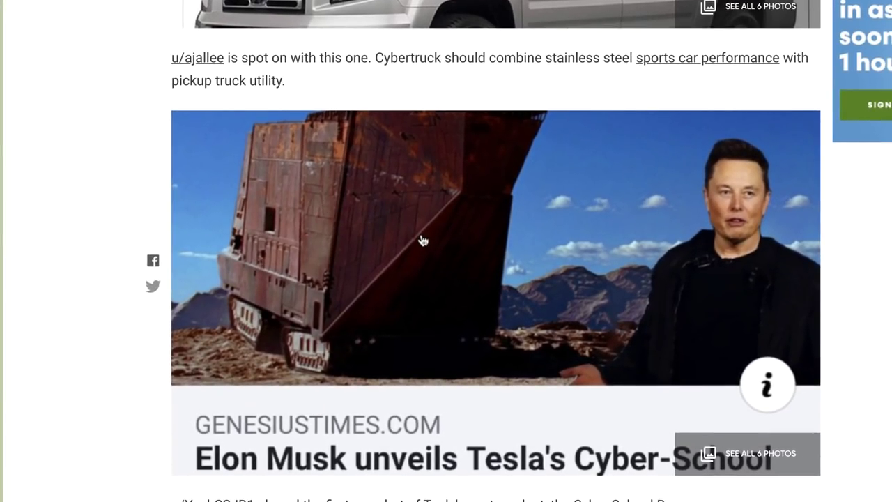
scroll(422, 240, "down", 6)
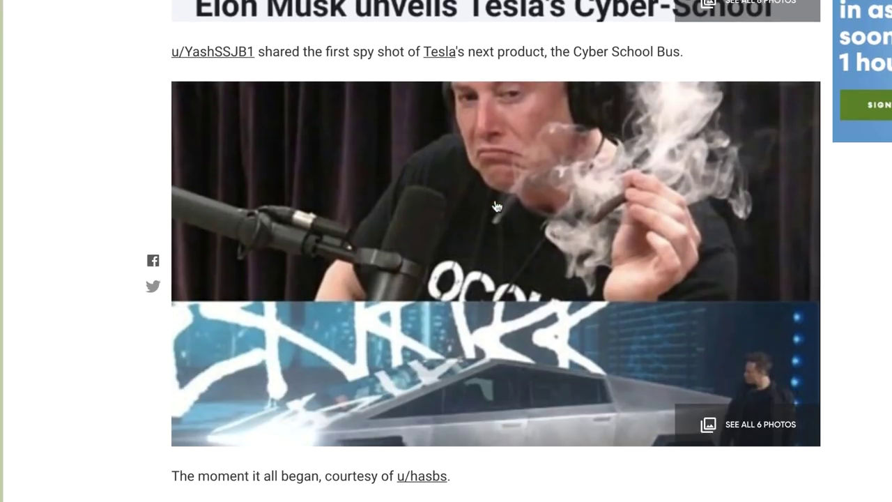
Step: Examine the Tesla model comparison tweet, the Blade Runner comparison and the two LEGO Cybertruck posts
scroll(563, 249, "down", 7)
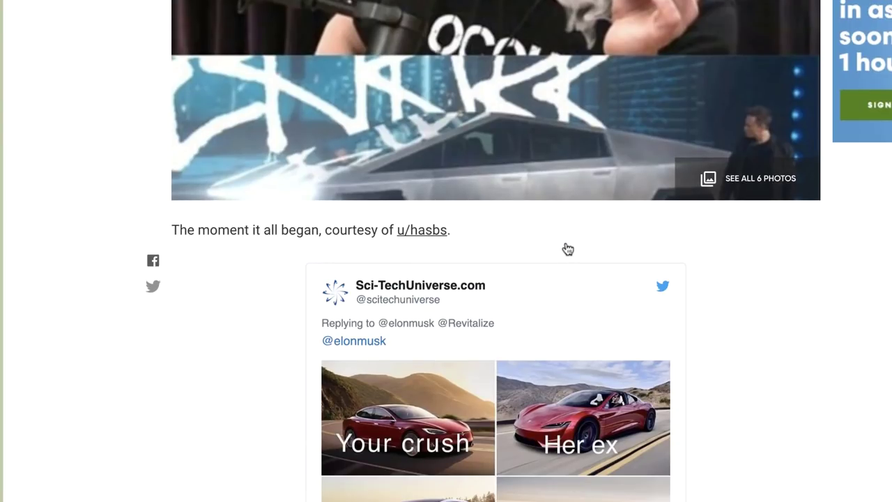
scroll(568, 249, "down", 1)
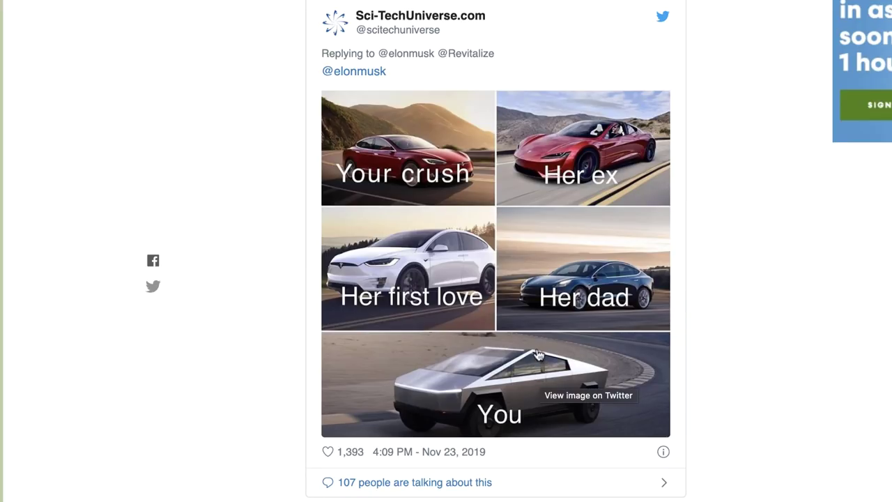
scroll(540, 355, "down", 6)
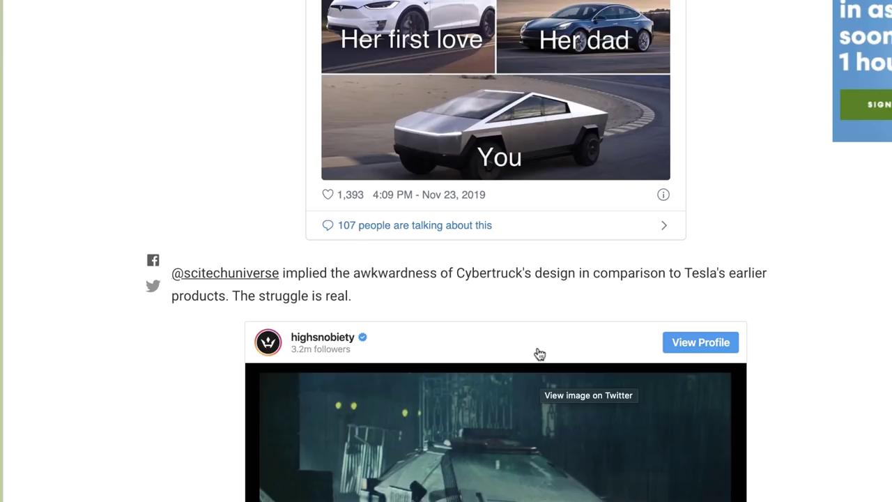
scroll(539, 355, "down", 2)
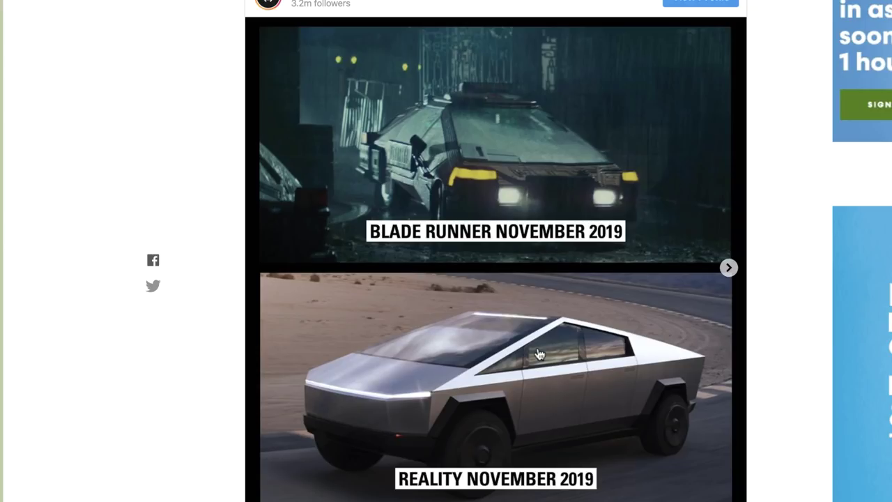
scroll(539, 355, "down", 7)
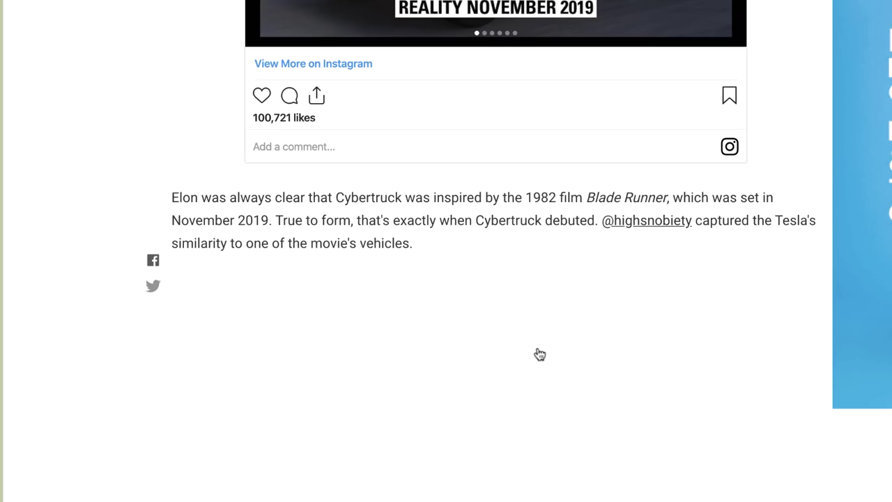
scroll(539, 355, "down", 3)
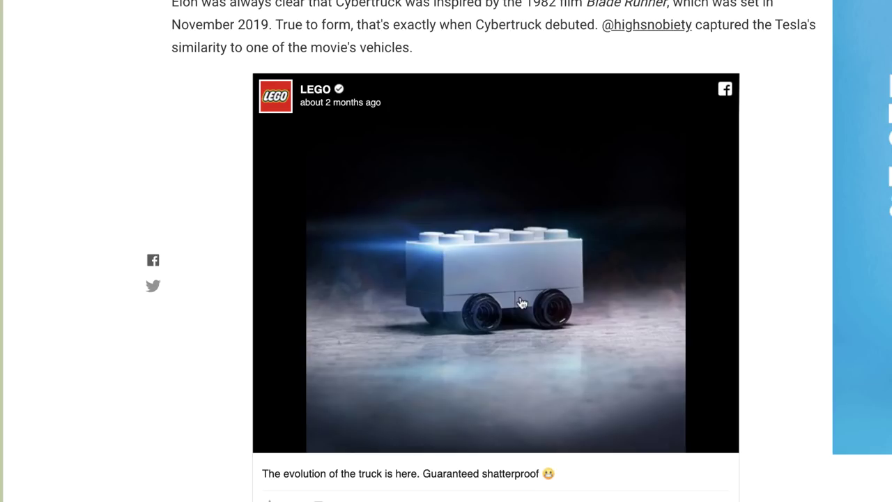
scroll(522, 303, "down", 9)
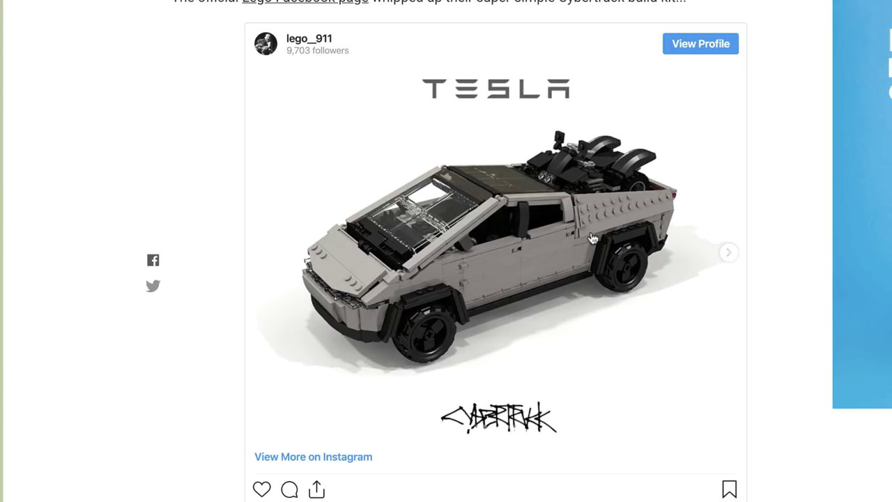
scroll(592, 238, "down", 5)
scroll(591, 238, "up", 2)
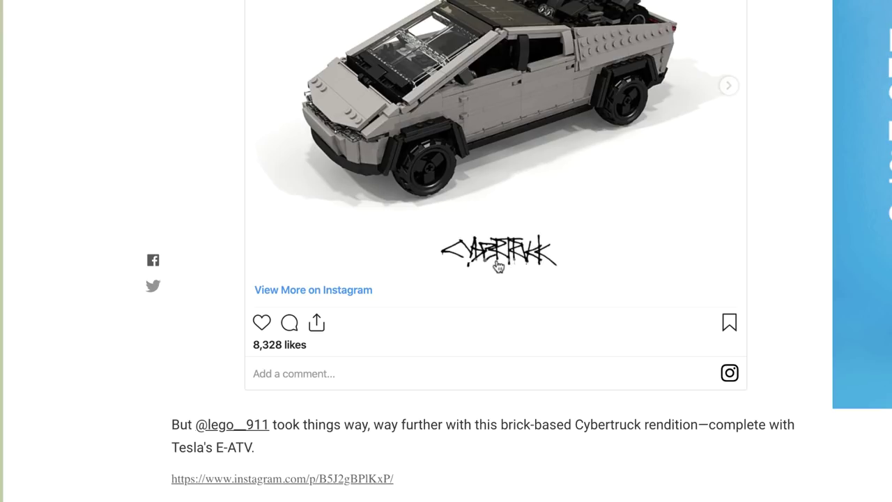
Step: Review the MotorTrend staff meme, the image gallery and the Related Articles at the article's end
scroll(501, 262, "down", 8)
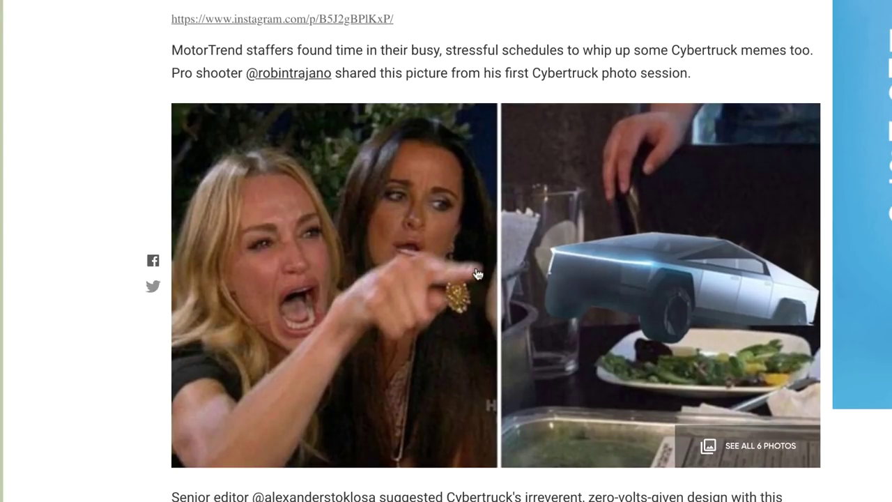
scroll(519, 270, "down", 4)
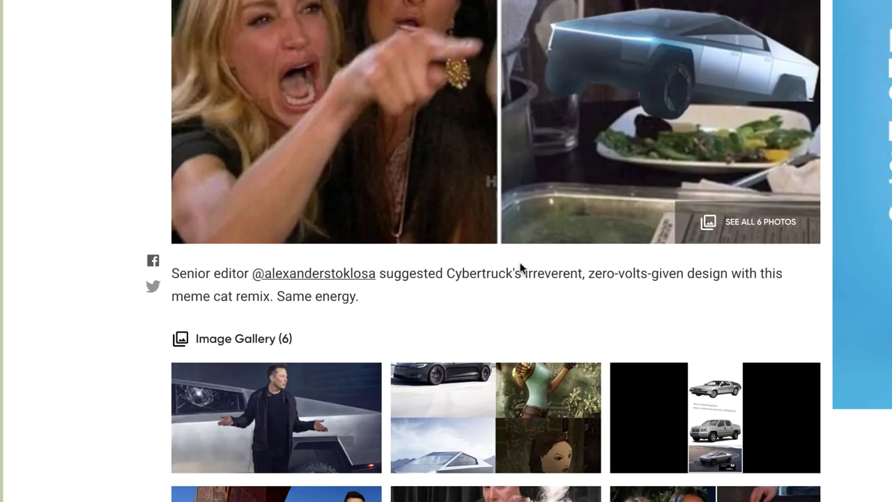
scroll(579, 225, "down", 9)
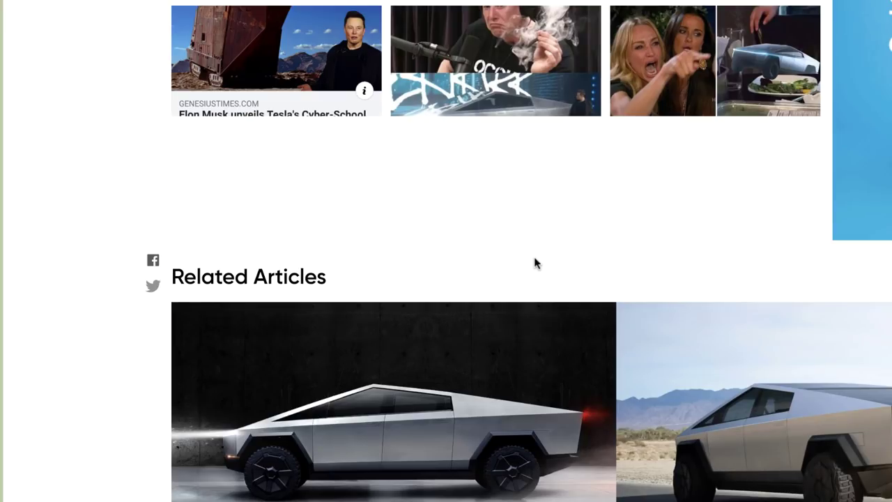
scroll(359, 183, "down", 8)
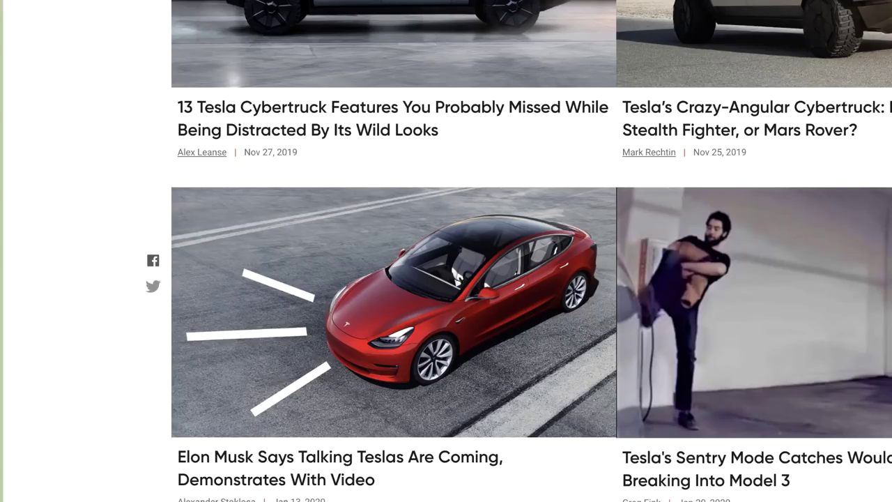
Step: Return to the search results and open the electrek article on the funniest putdown memes from CyberTruck haters
key("alt+Left")
scroll(560, 165, "down", 1)
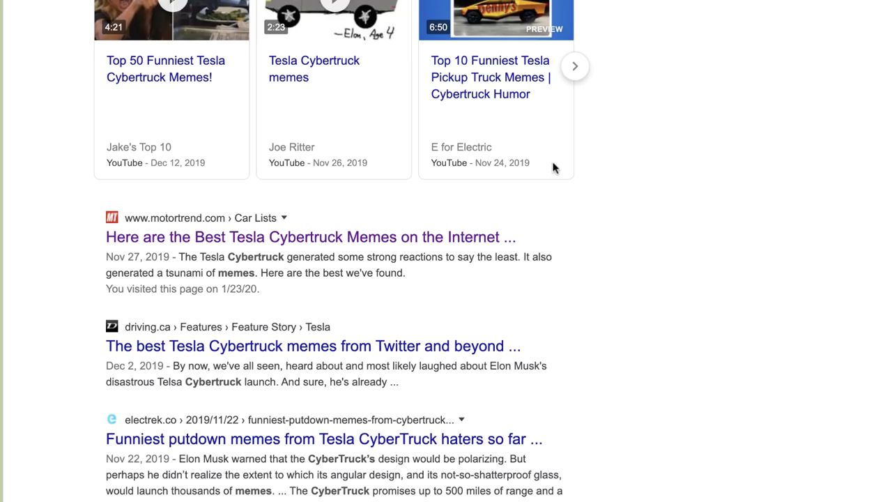
scroll(515, 215, "down", 2)
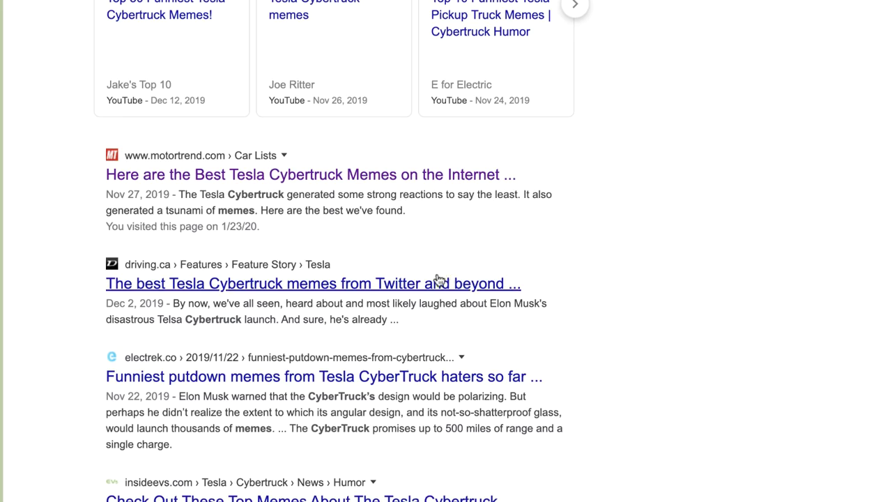
scroll(438, 274, "down", 1)
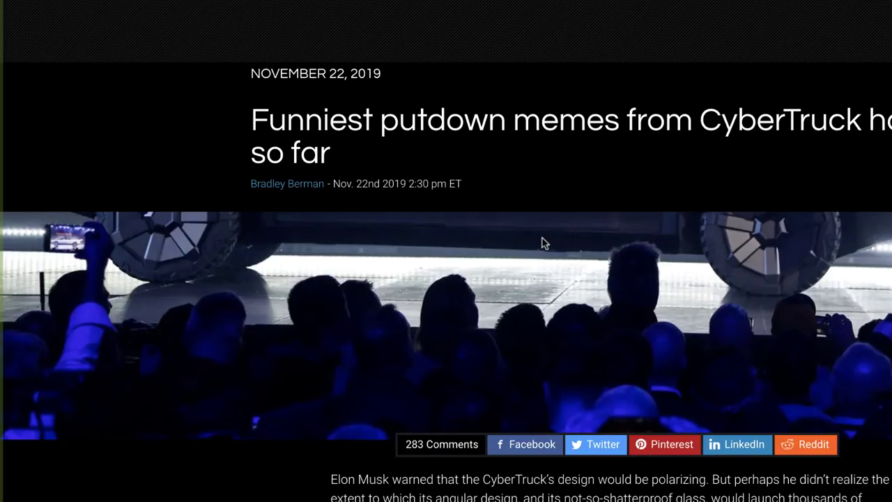
Step: Examine the door wedge tweet, the Optimus Prime joke and the Pontiac Aztec comparison in the electrek article
scroll(542, 242, "down", 8)
scroll(540, 240, "down", 2)
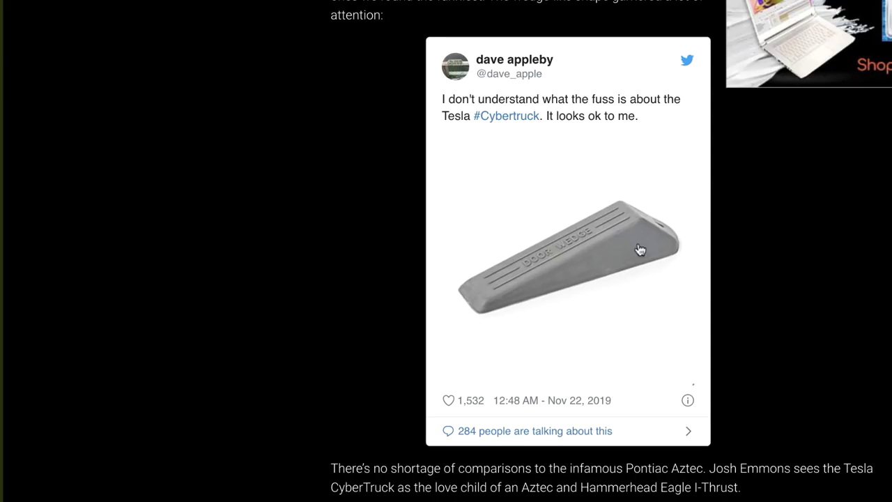
scroll(639, 248, "down", 1)
scroll(636, 249, "down", 1)
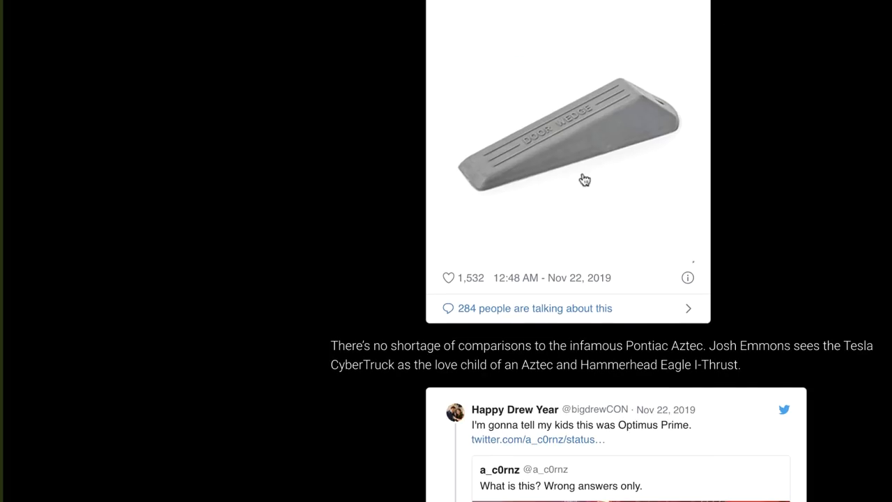
scroll(623, 201, "down", 4)
scroll(623, 201, "down", 3)
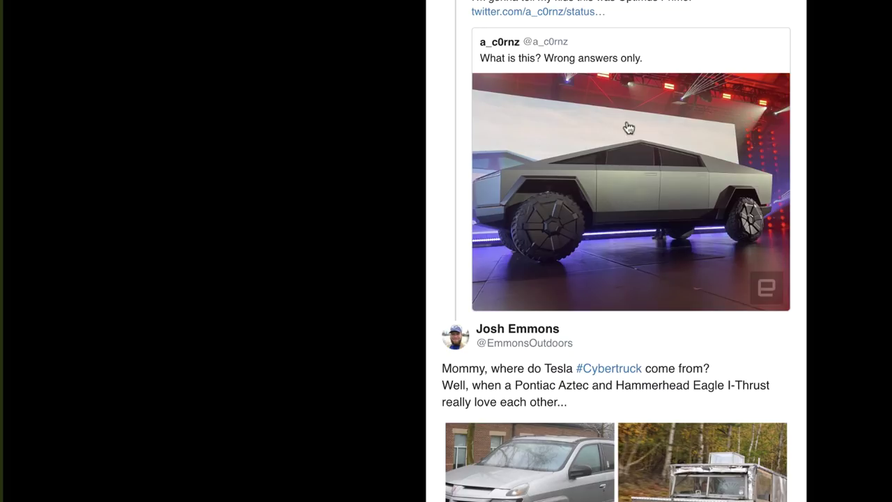
scroll(643, 202, "down", 2)
scroll(645, 202, "down", 3)
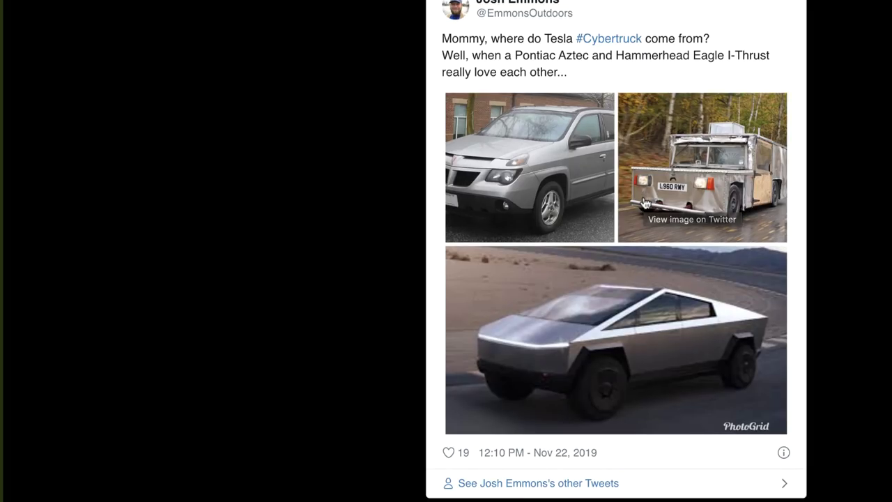
Step: Look over the Denny's Dynertruck tweet and the convention costume tweet in the article
scroll(644, 202, "down", 5)
scroll(586, 221, "down", 4)
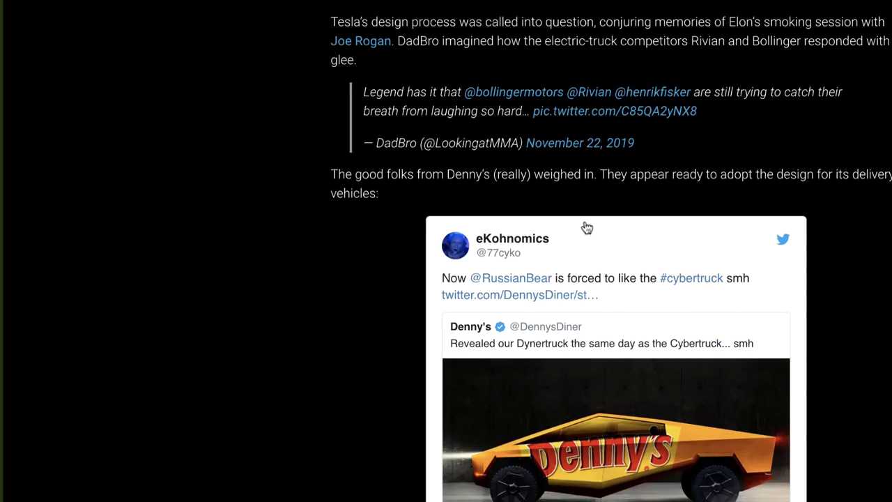
scroll(587, 226, "down", 3)
scroll(585, 228, "down", 1)
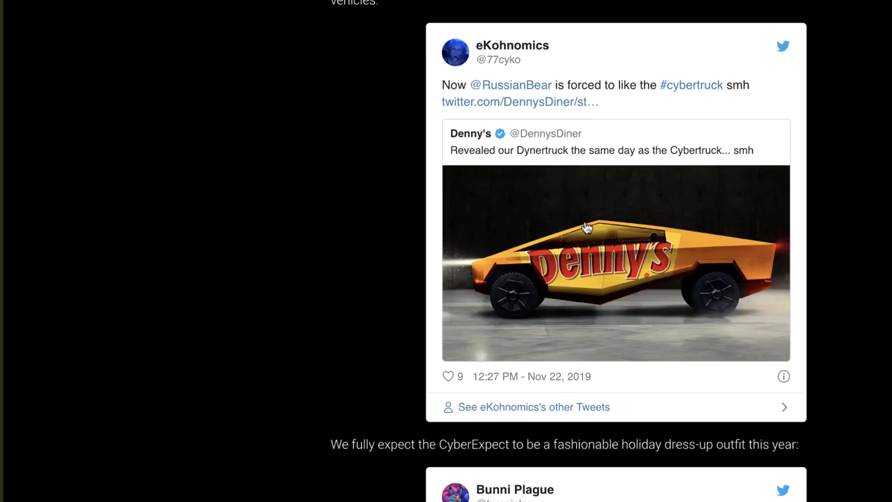
scroll(587, 227, "down", 6)
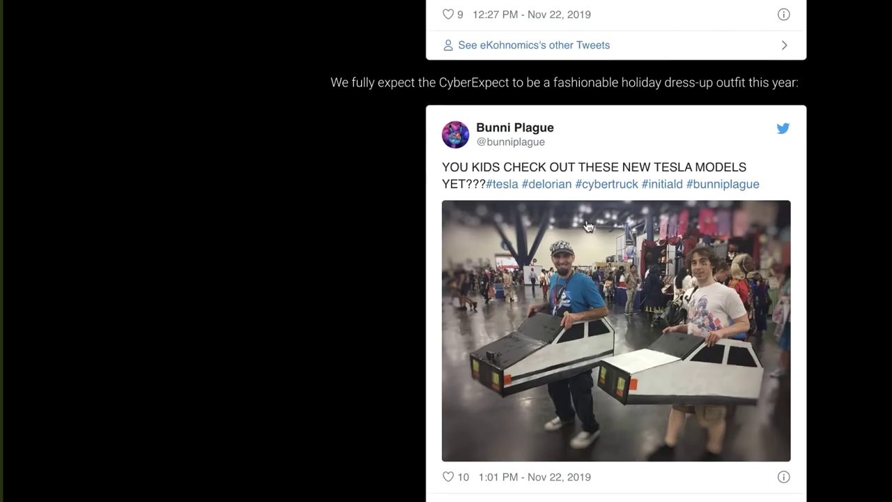
scroll(586, 226, "down", 5)
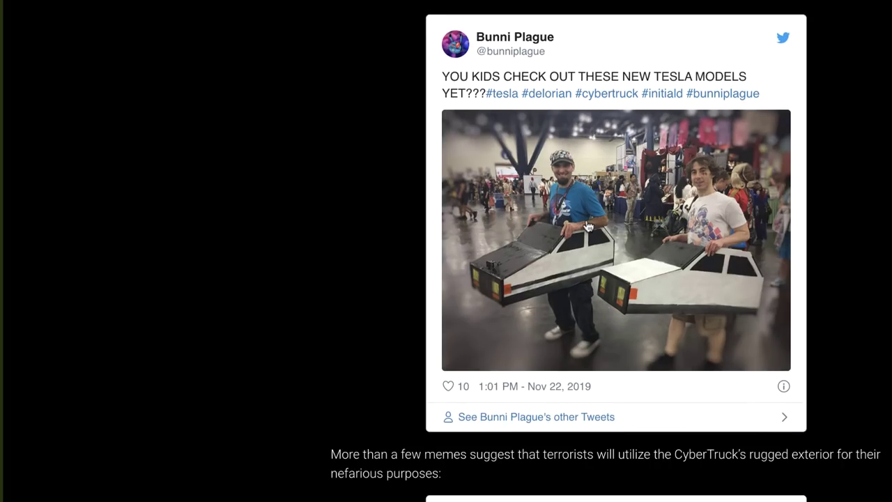
scroll(587, 225, "up", 4)
scroll(587, 225, "up", 1)
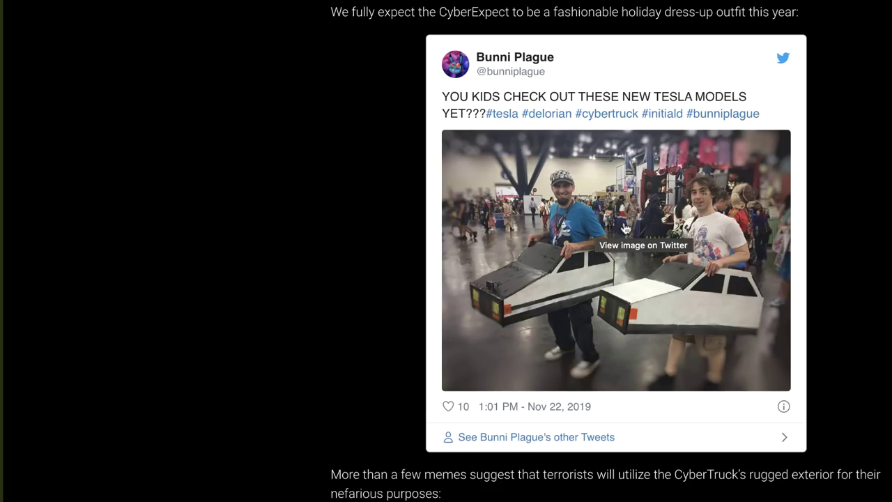
Step: Review the remaining tweets through the "CyberTruck Face" post and the Guides and About the Author sections
scroll(625, 229, "down", 9)
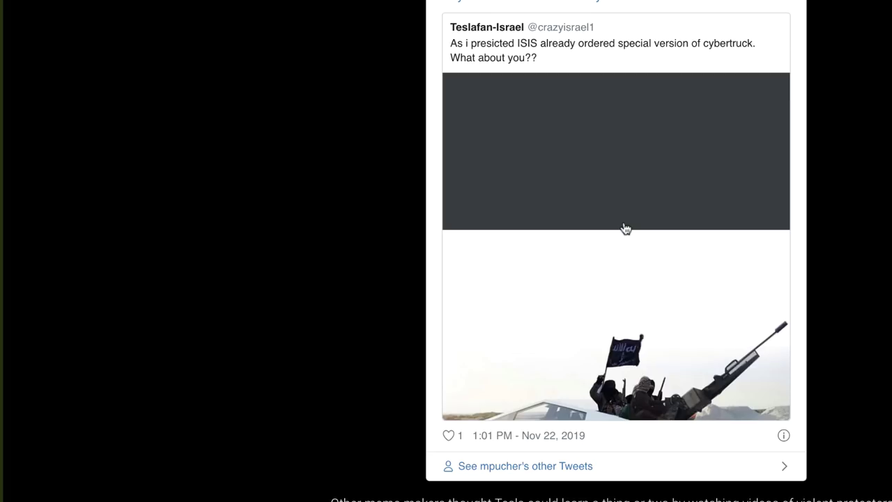
scroll(625, 228, "down", 12)
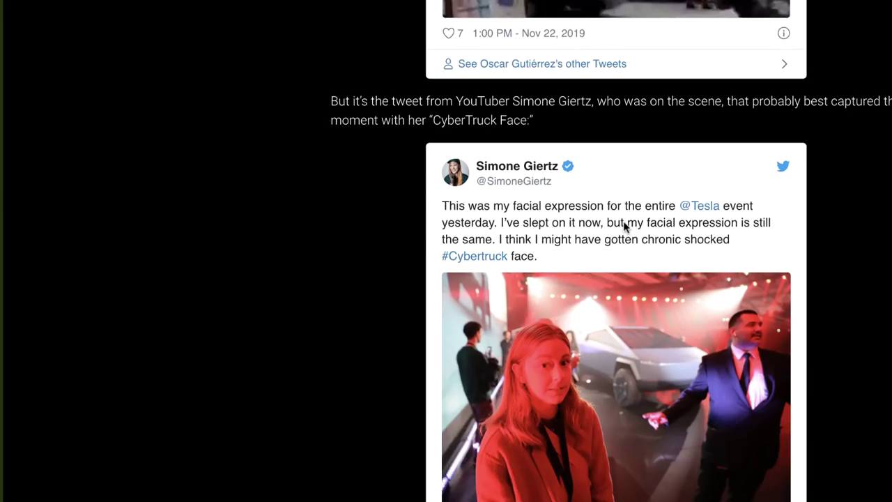
scroll(624, 222, "down", 2)
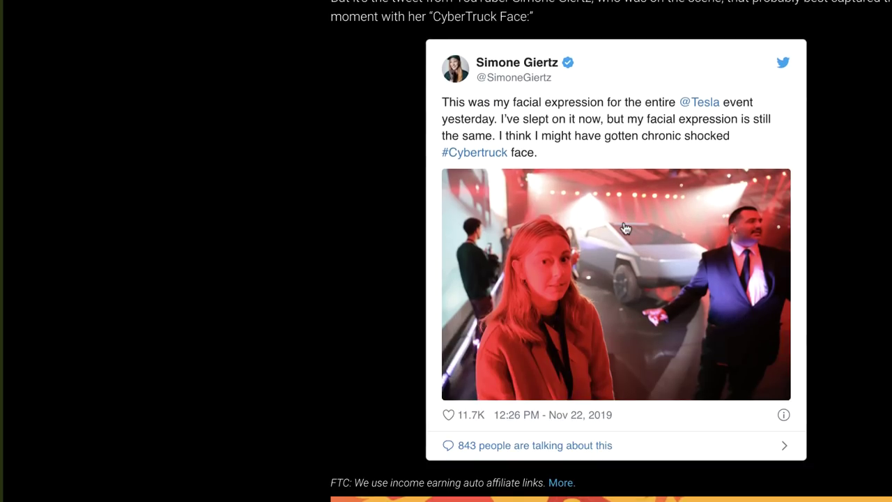
scroll(624, 227, "down", 15)
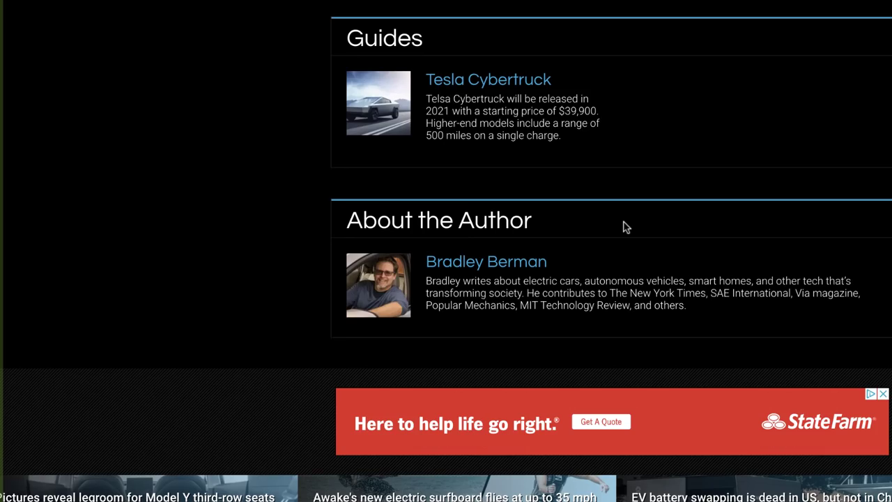
Step: Return to the search results and open the ccn.com article "Tesla Cybertruck Memes Explode but Elon Musk Laughs Last"
key("alt+Left")
scroll(509, 209, "down", 2)
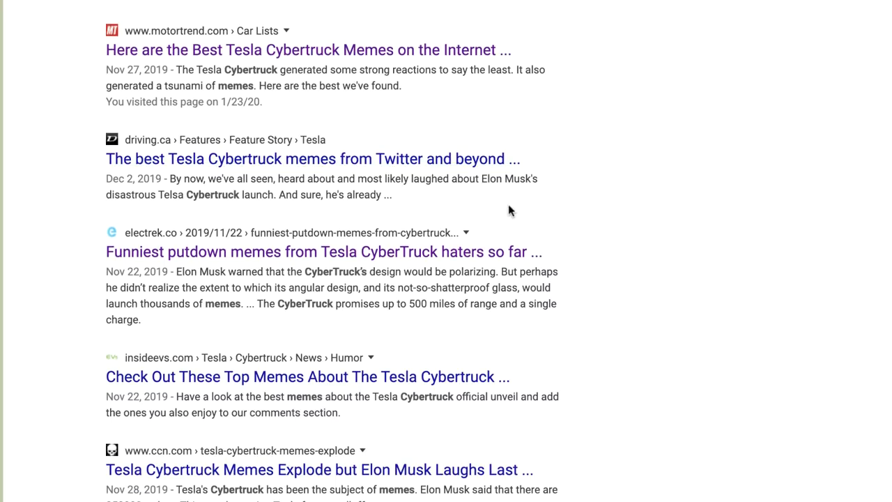
scroll(507, 209, "down", 1)
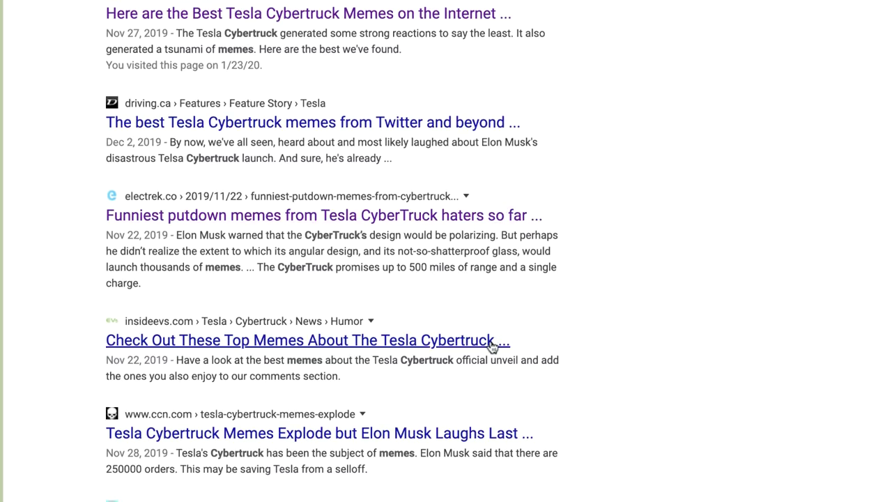
left_click(453, 430)
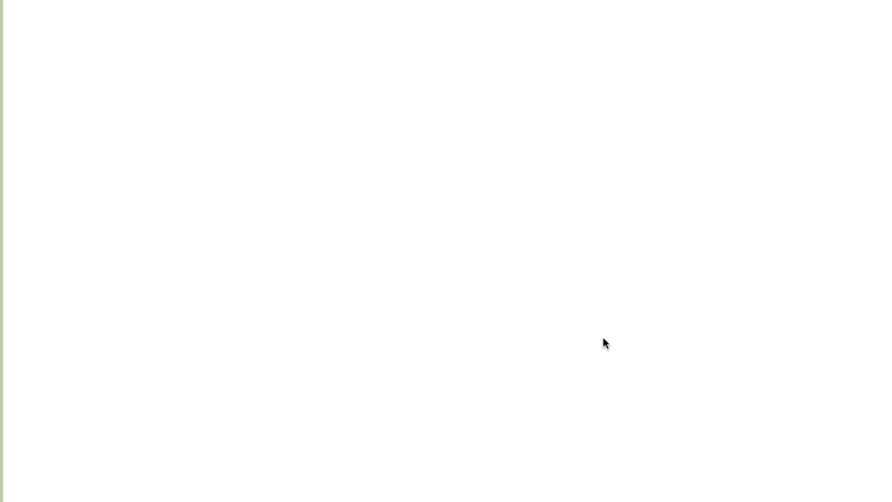
Step: Look over the ccn.com article's opening and examine its Thanksgiving turkey meme
scroll(404, 245, "down", 10)
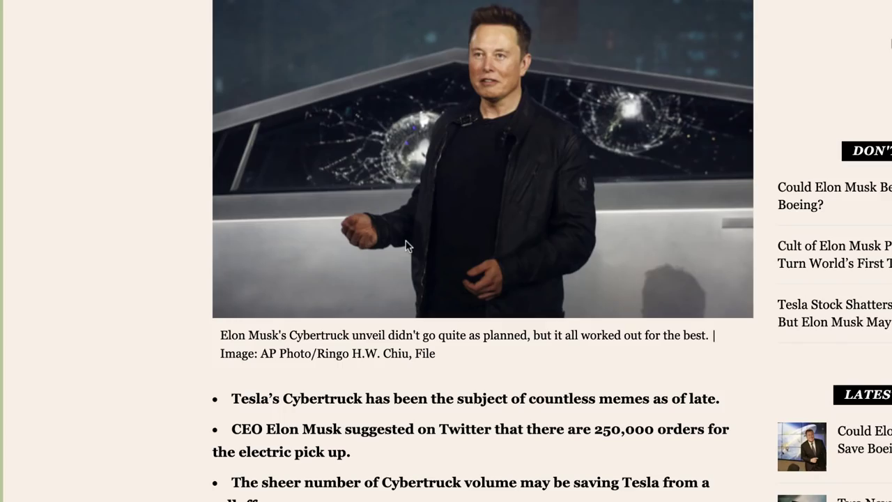
scroll(407, 245, "down", 12)
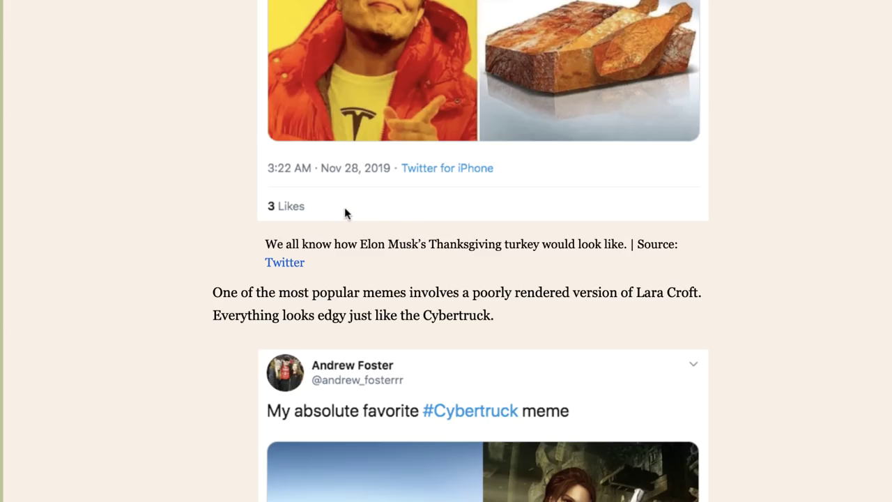
scroll(344, 207, "up", 6)
scroll(349, 208, "down", 2)
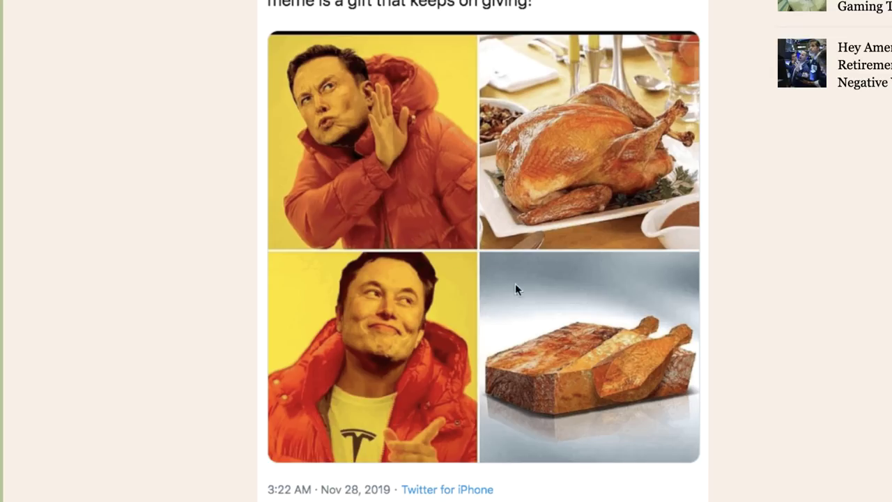
scroll(548, 298, "down", 1)
scroll(549, 290, "down", 15)
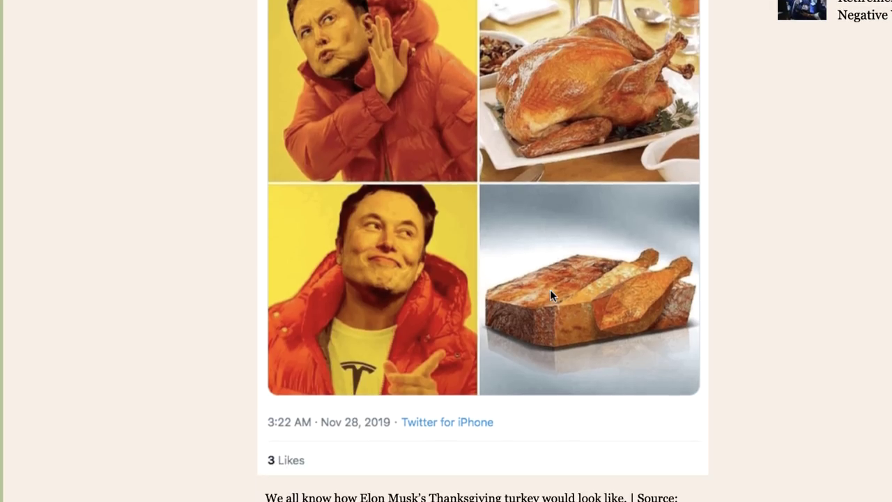
Step: Examine the Lara Croft meme, the "Elon, Age 4" drawing and the weekly Tesla stock chart in the article
scroll(549, 294, "down", 6)
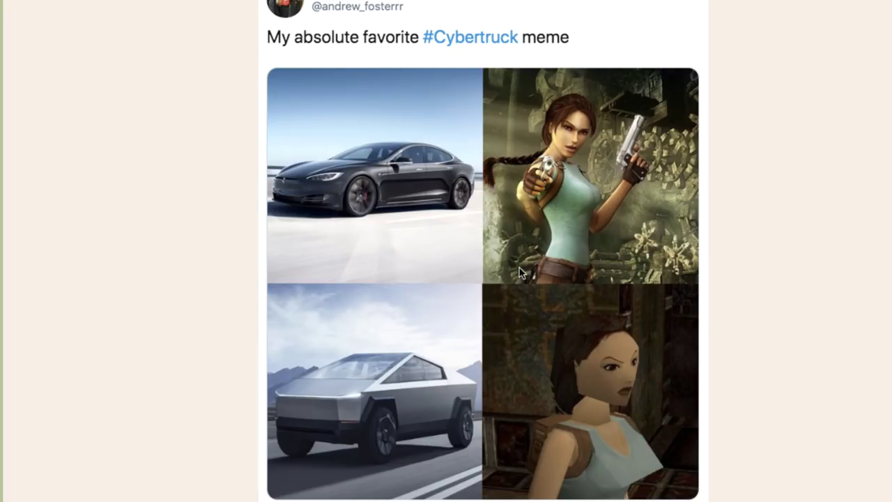
scroll(519, 269, "down", 17)
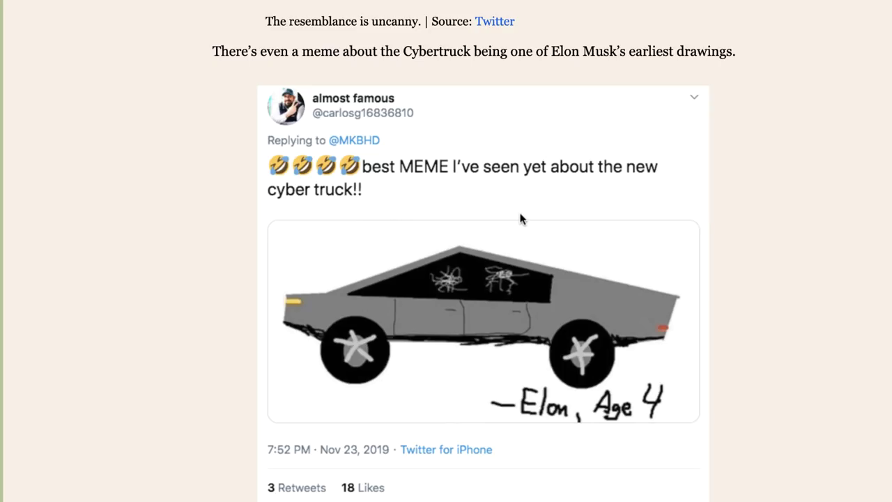
scroll(519, 216, "down", 7)
scroll(513, 225, "up", 14)
scroll(514, 225, "down", 10)
scroll(514, 225, "down", 15)
scroll(514, 225, "down", 3)
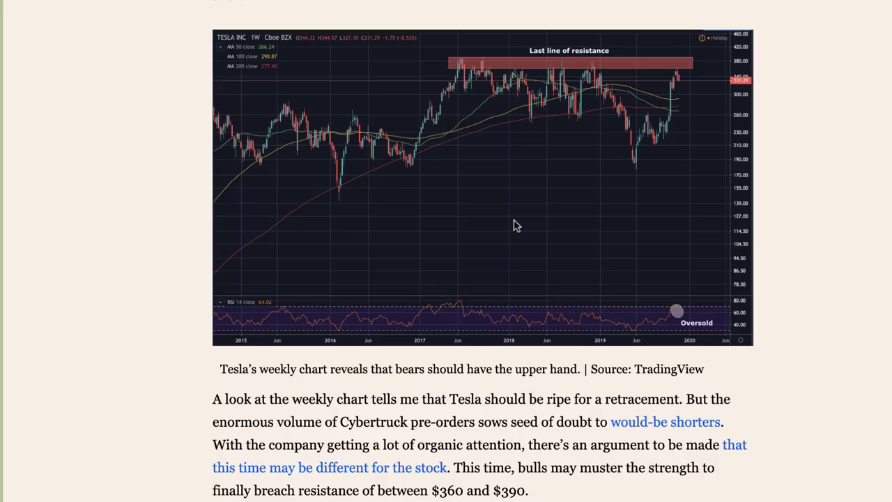